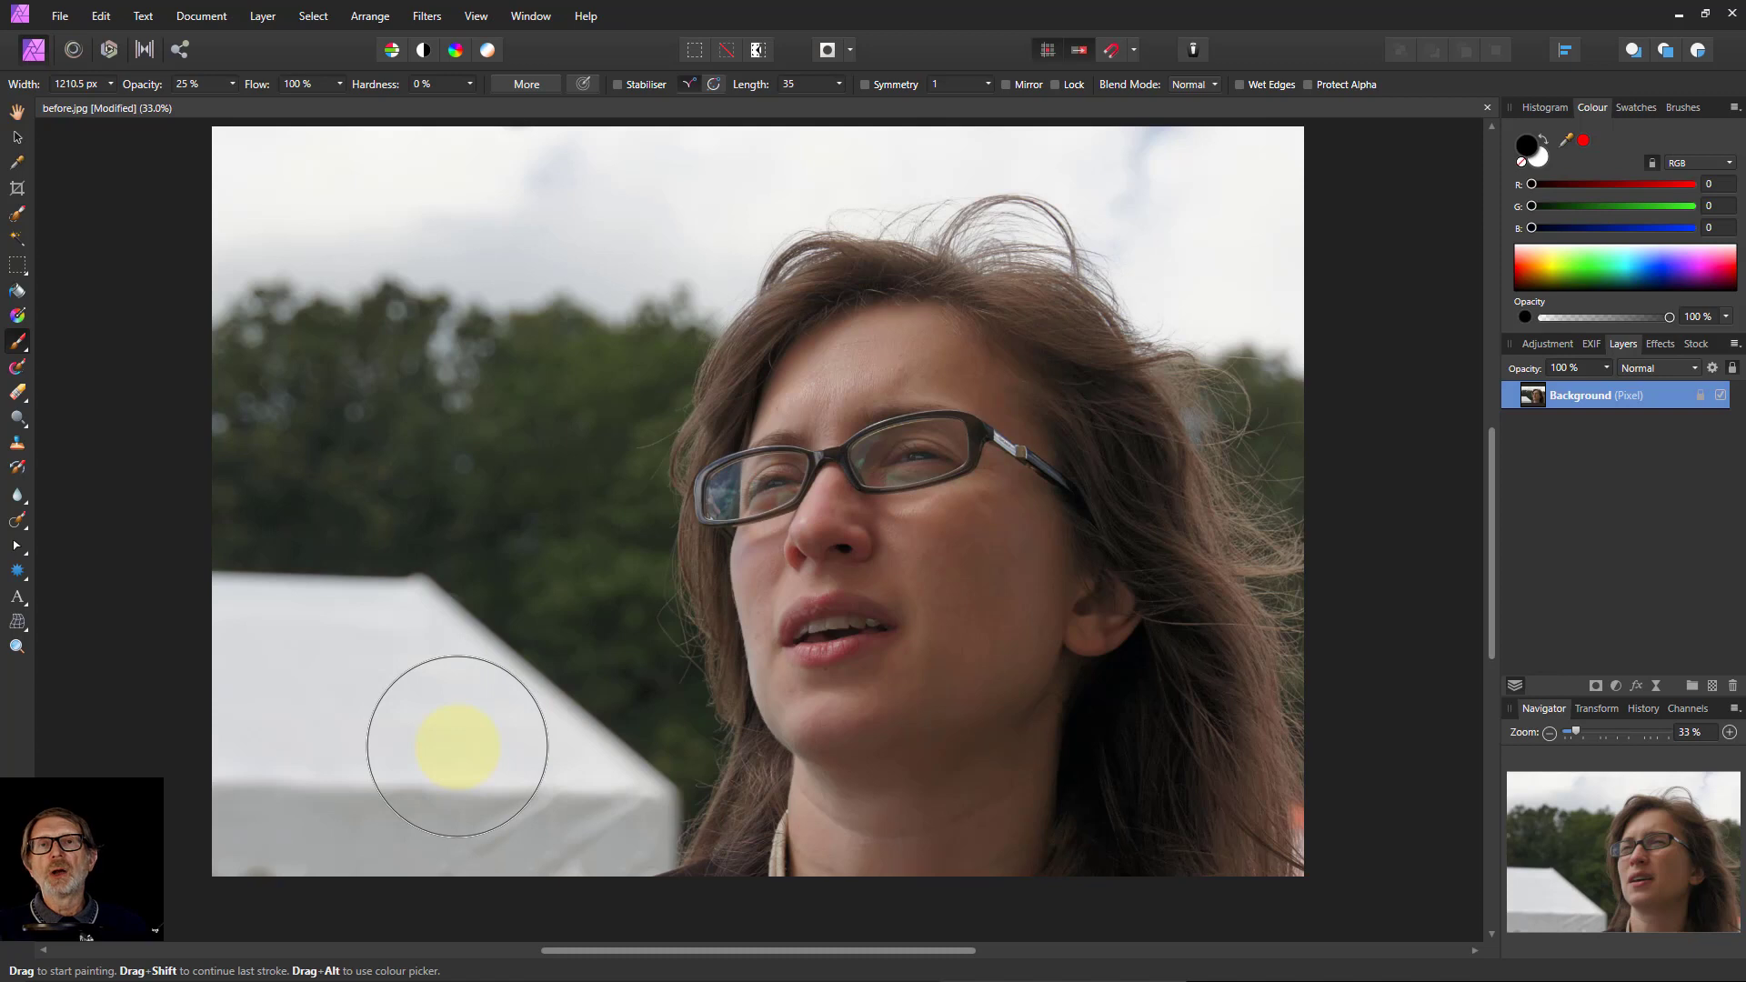
pyautogui.click(457, 745)
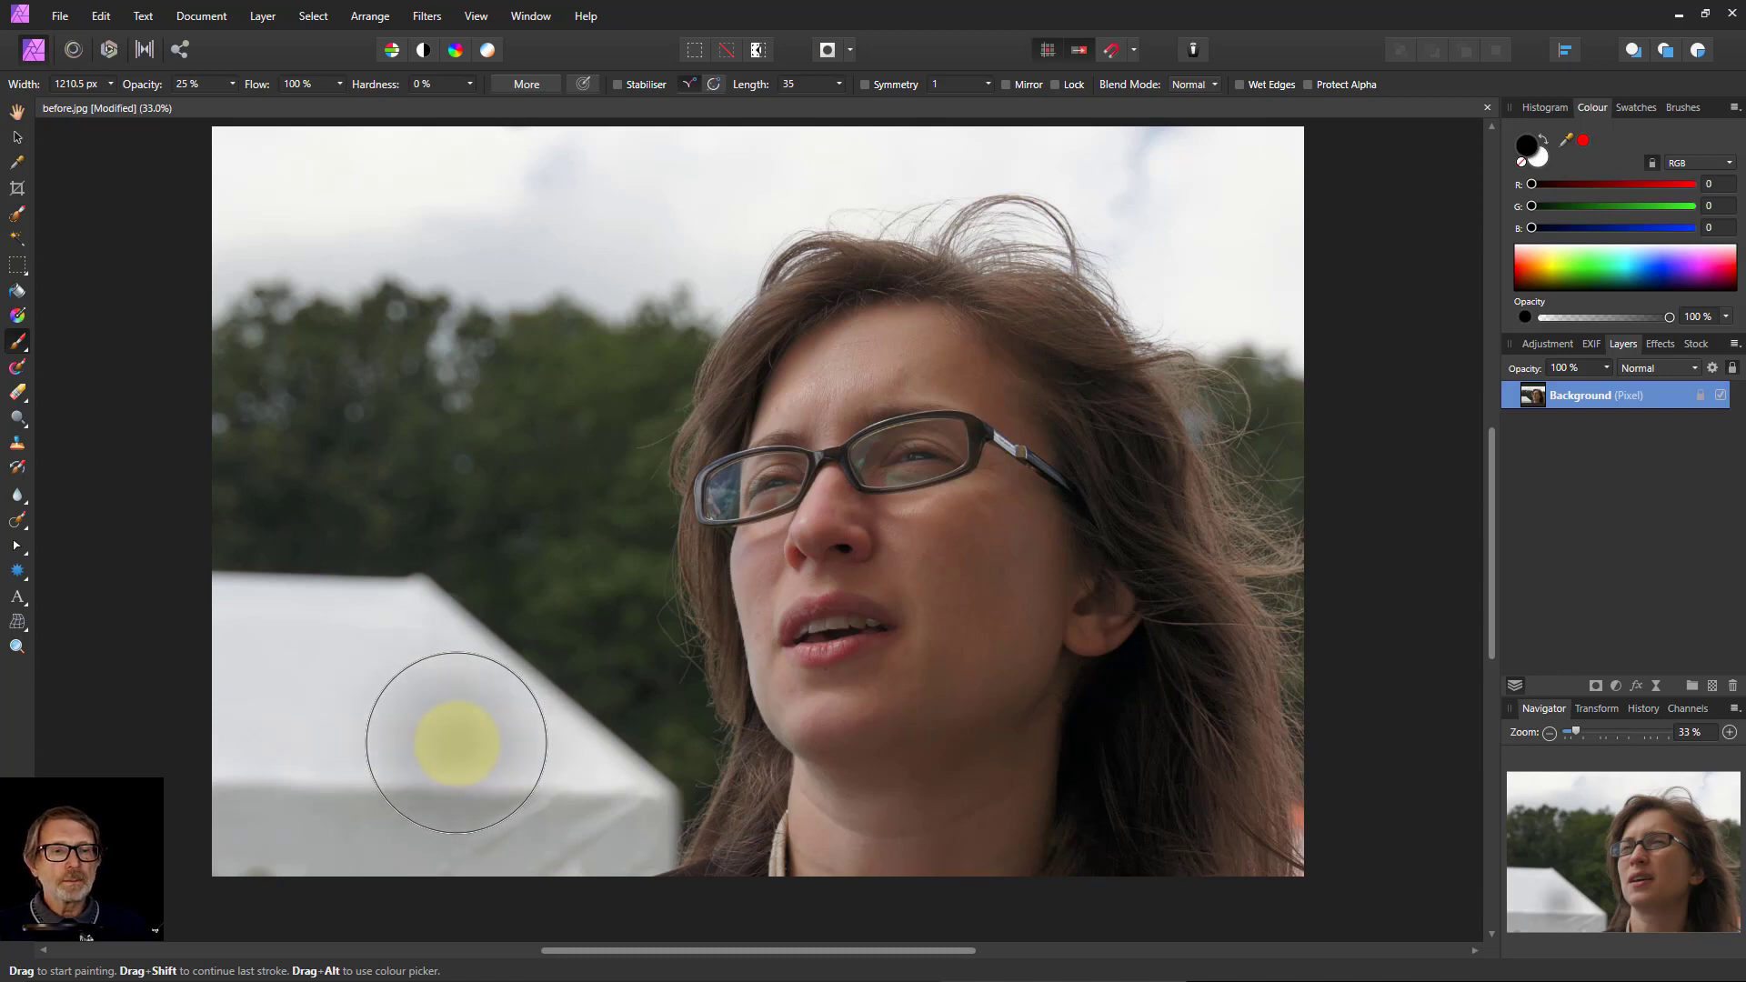
pyautogui.hotkey('ctrl', 'z')
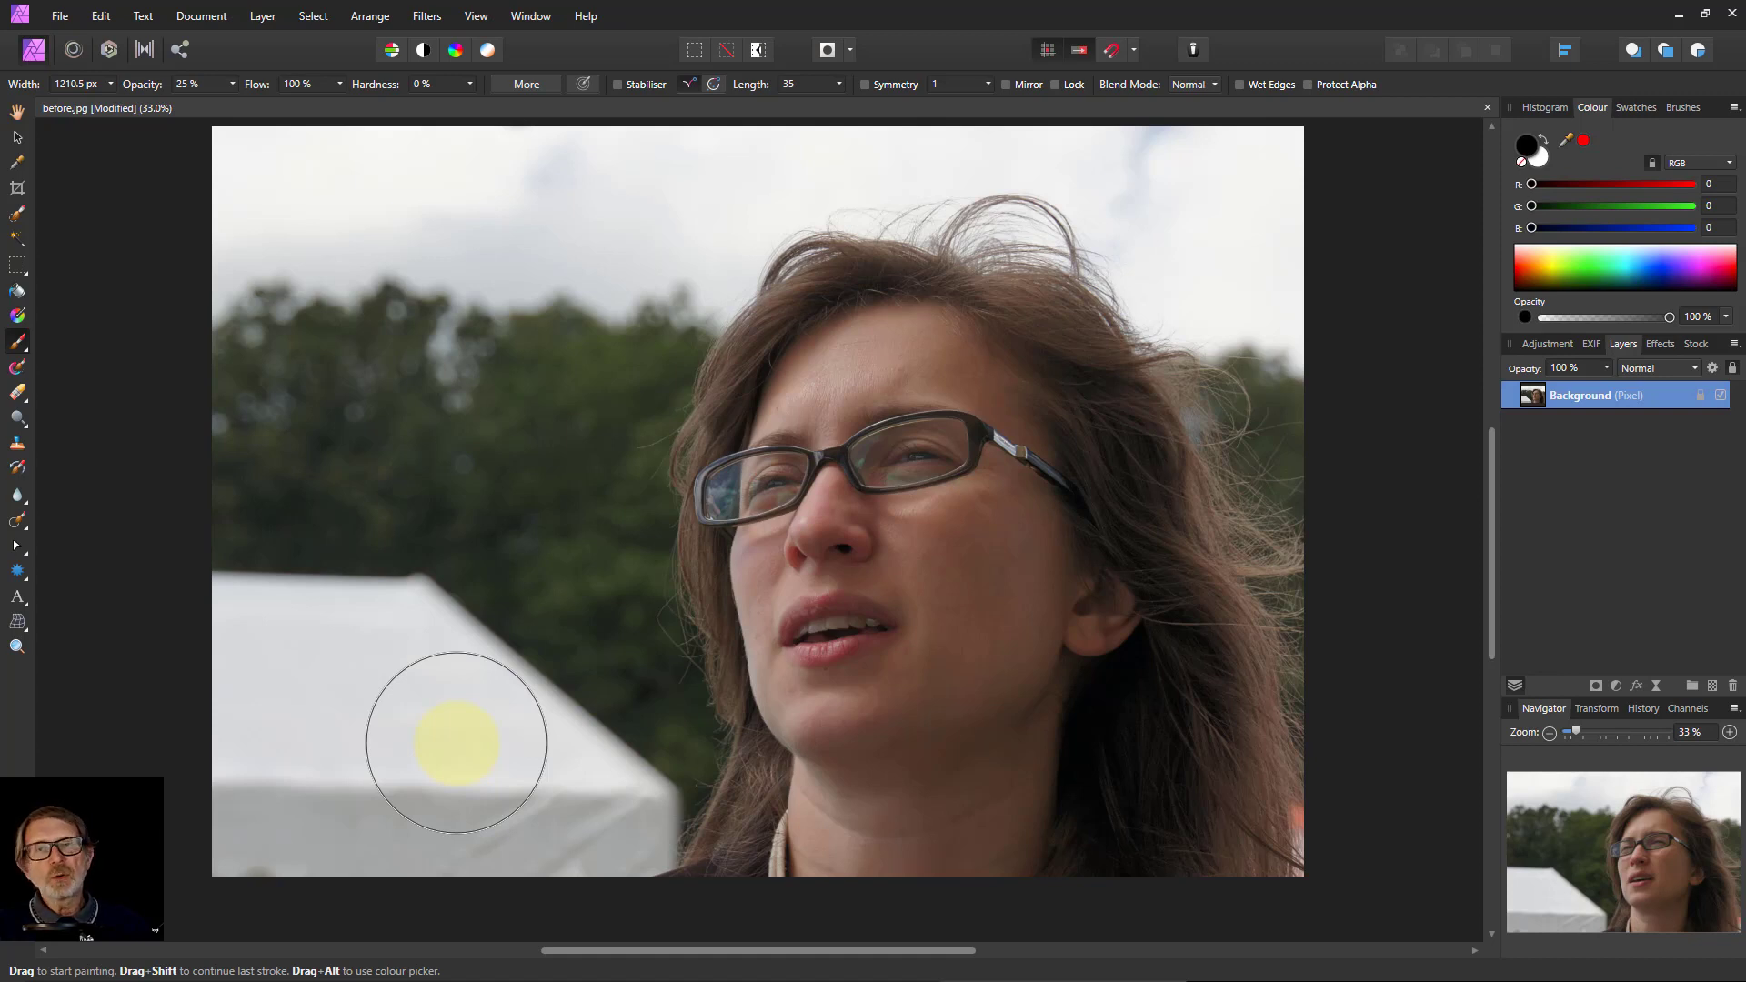
pyautogui.click(456, 745)
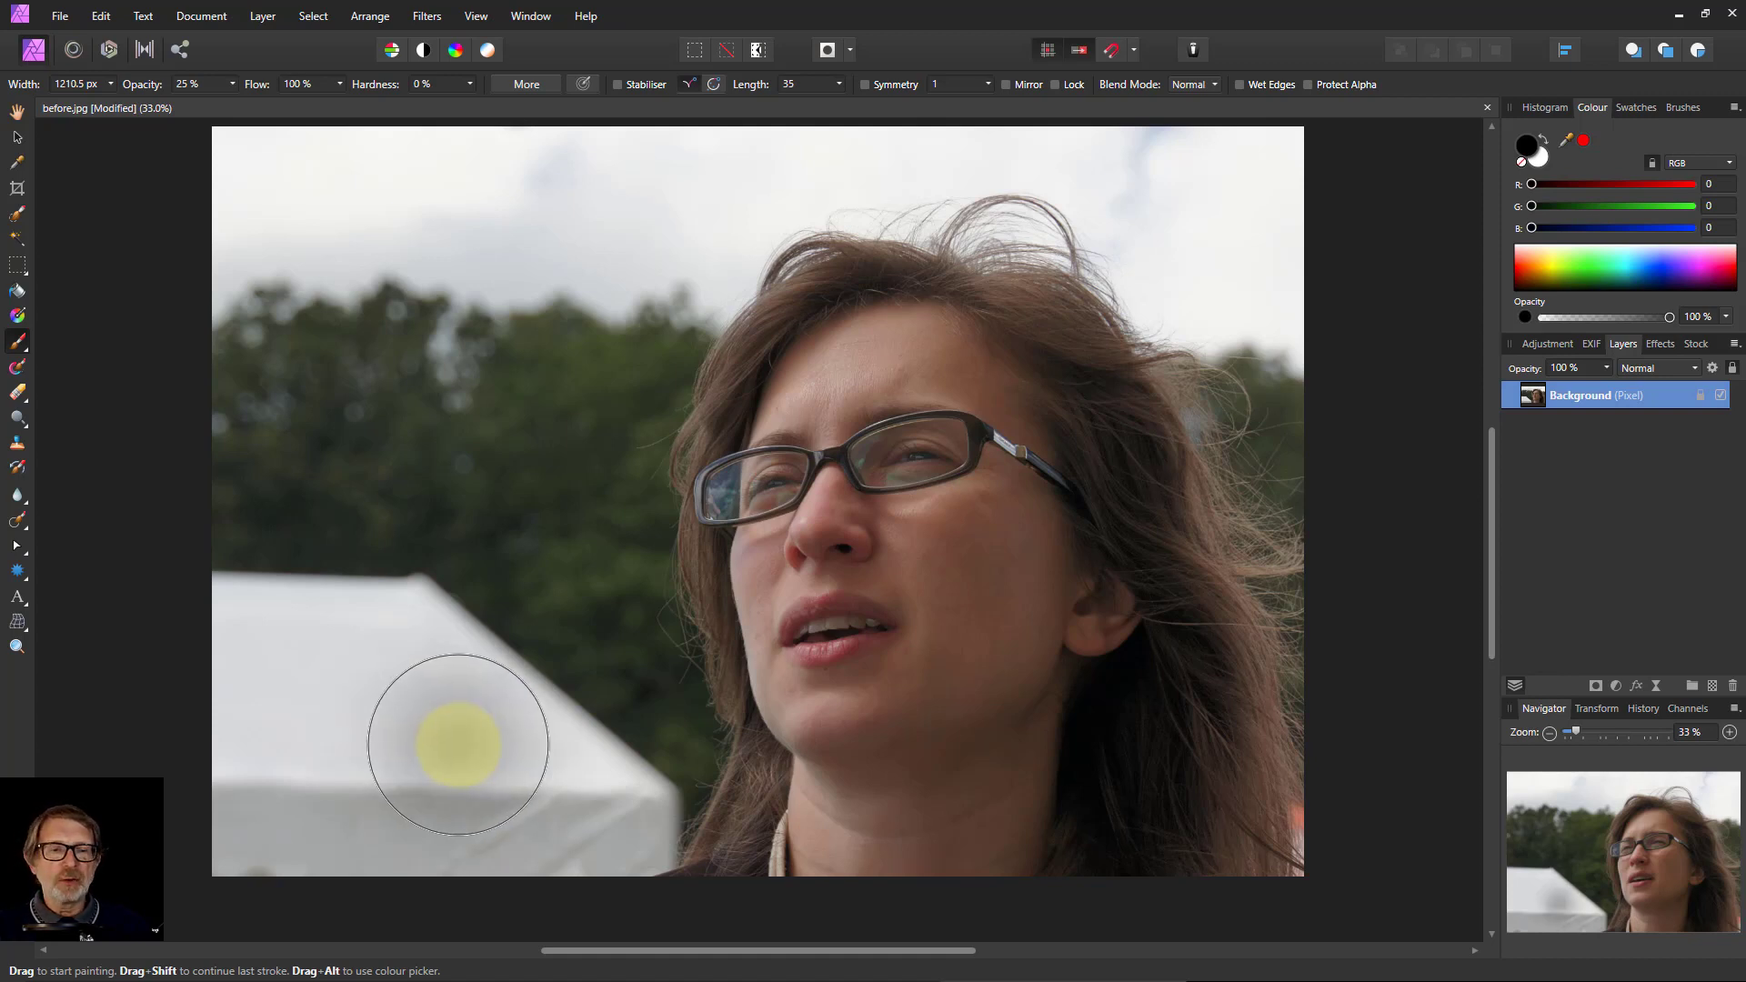
pyautogui.hotkey('ctrl', 'z')
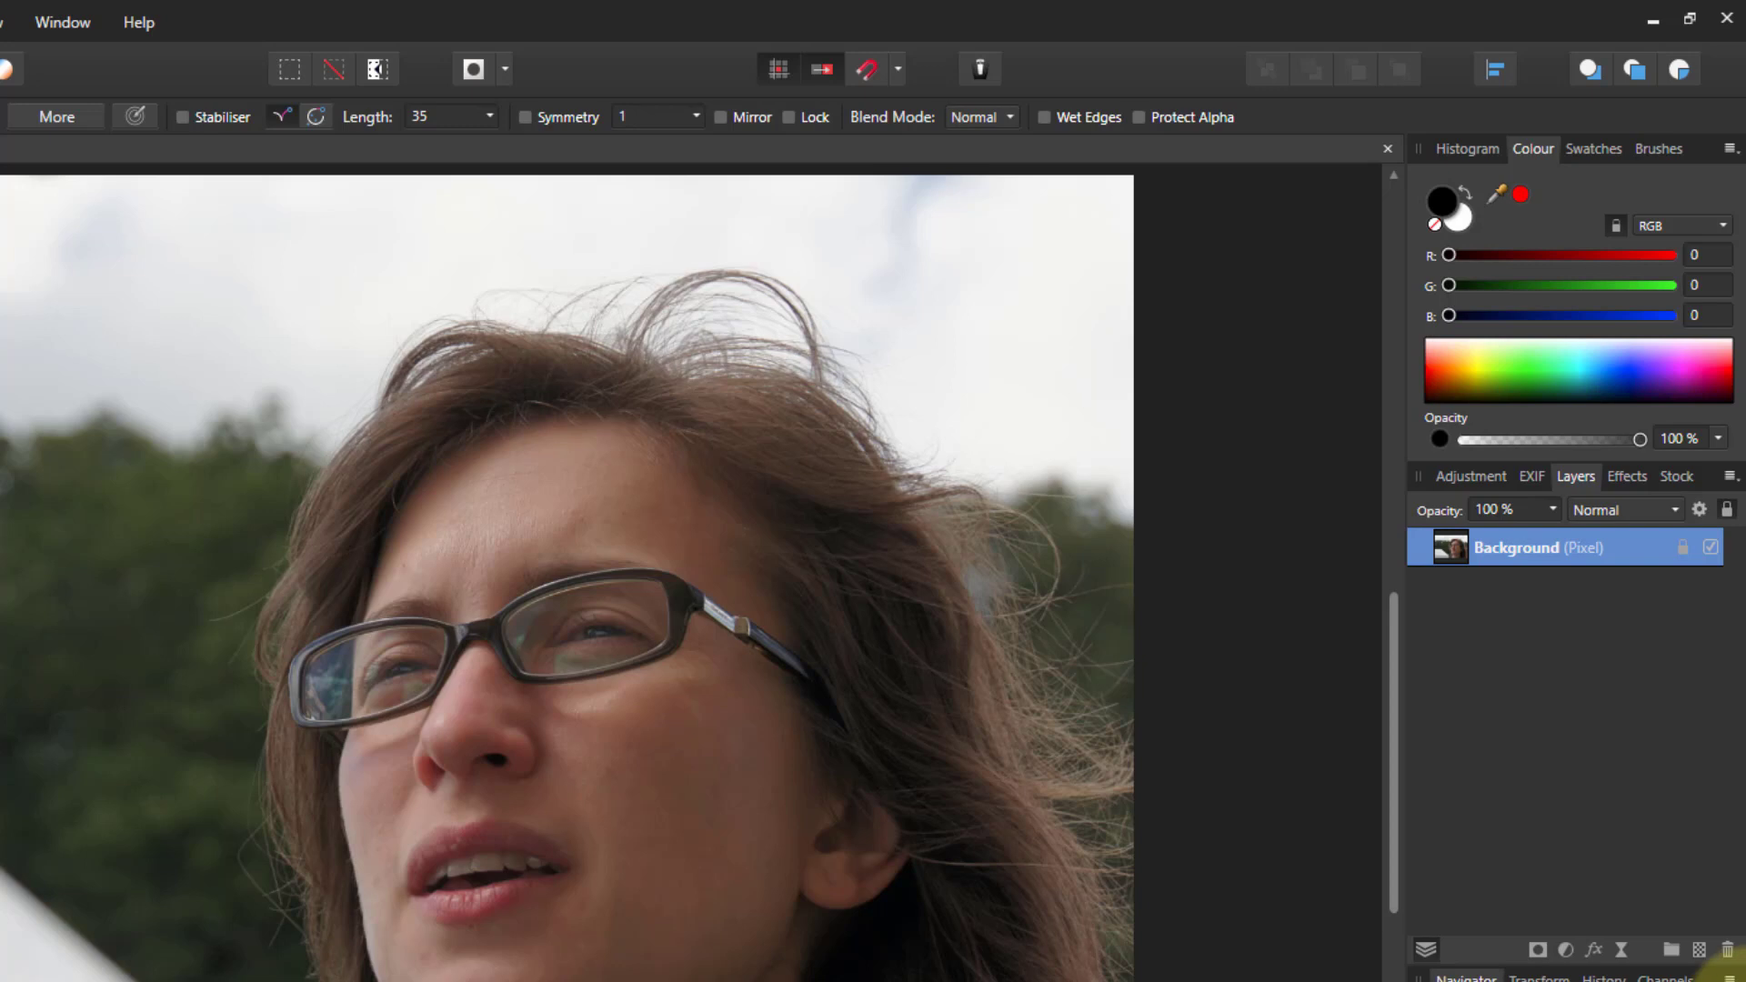
# - Add a live Motion Blur filter to the Background layer with a 100 px radius, 0° rotation and Preserve Alpha enabled
pyautogui.click(1622, 953)
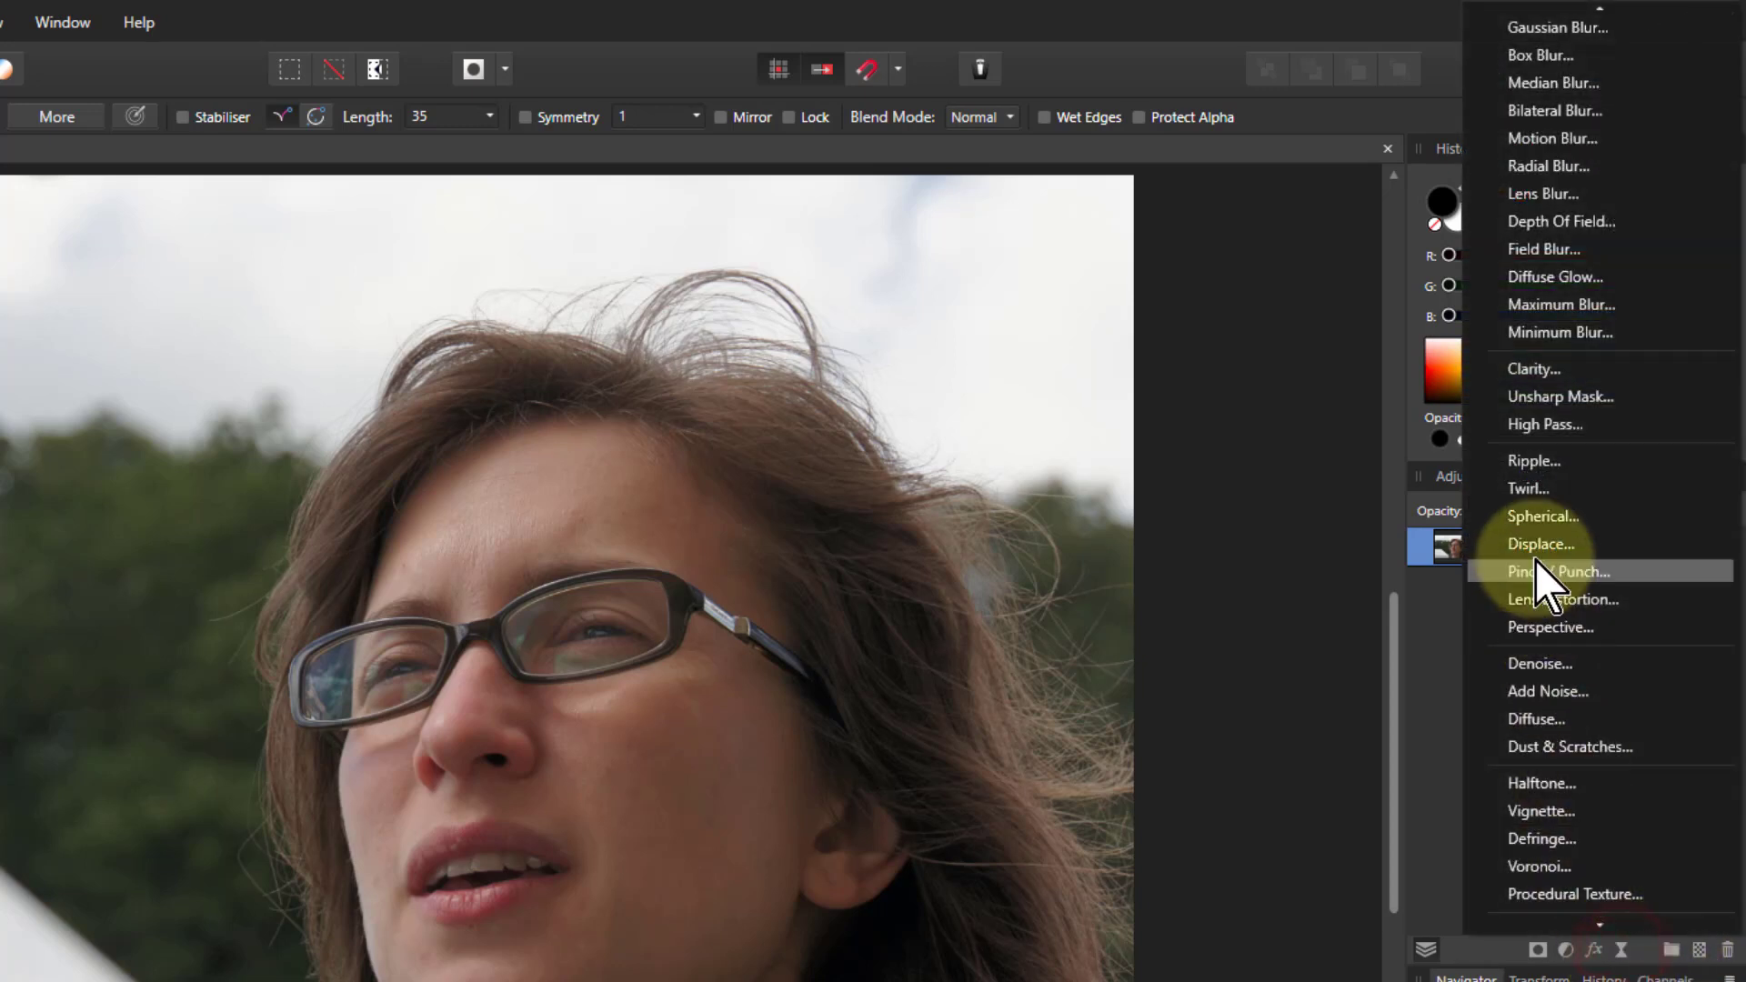
pyautogui.click(1530, 138)
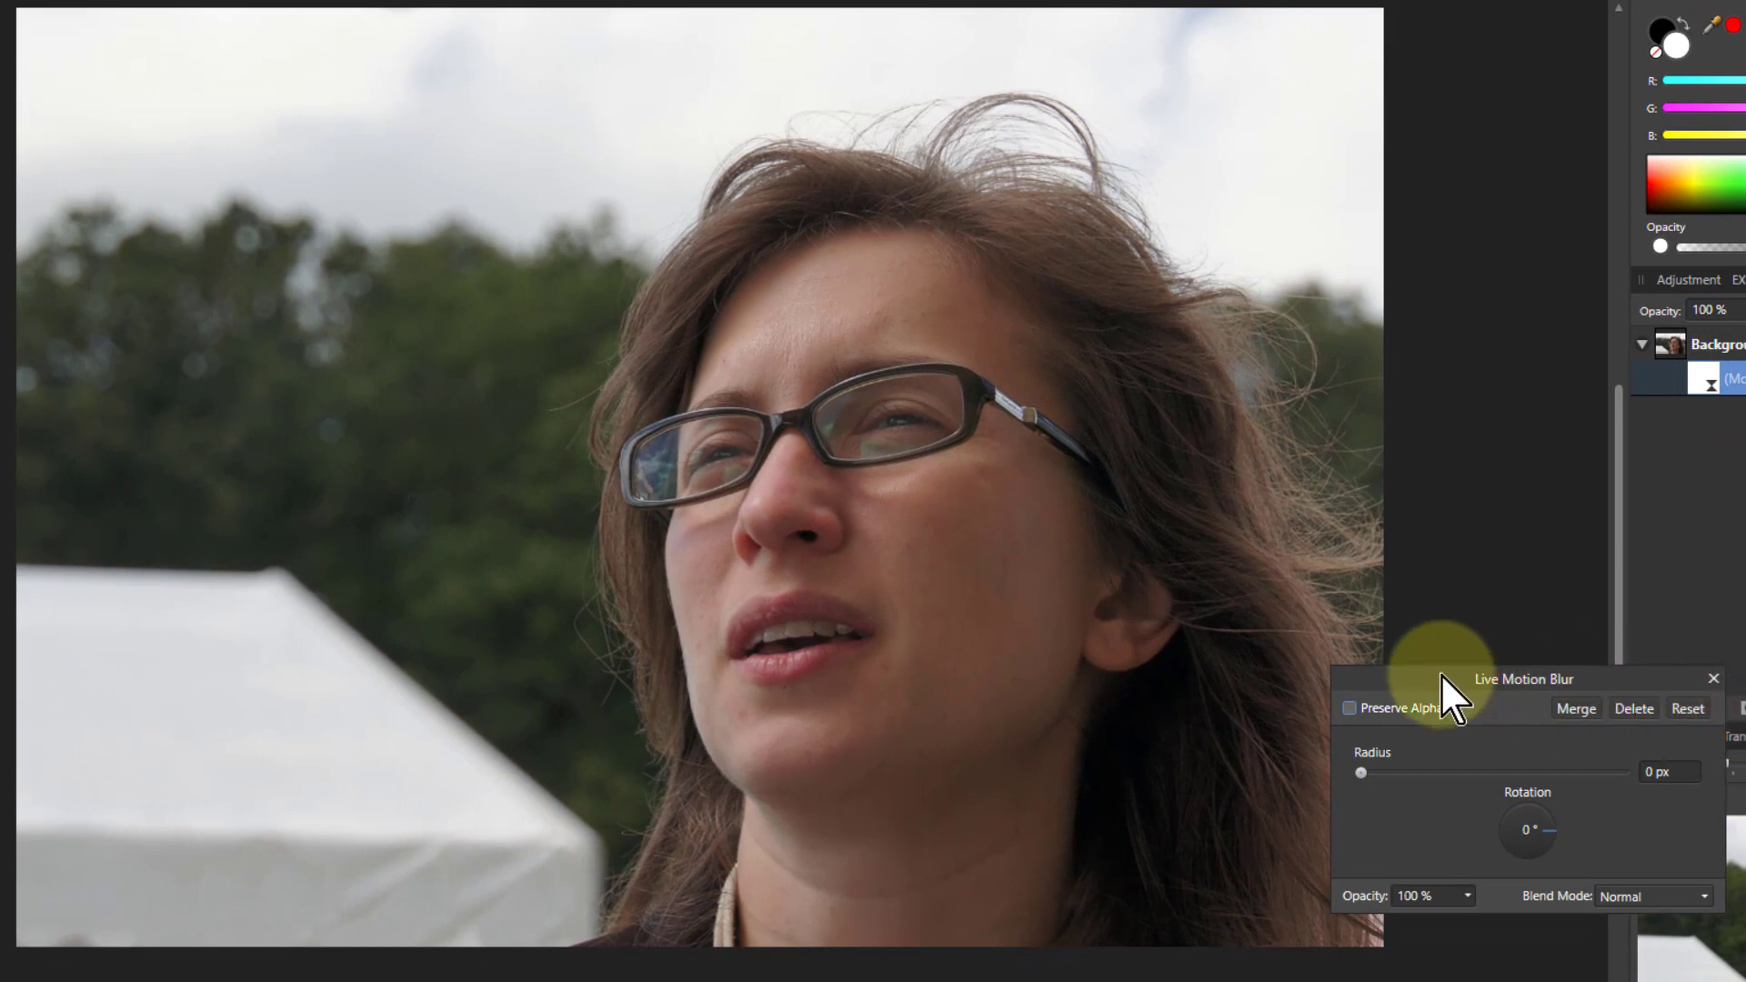
pyautogui.moveTo(1441, 674); pyautogui.dragTo(273, 664)
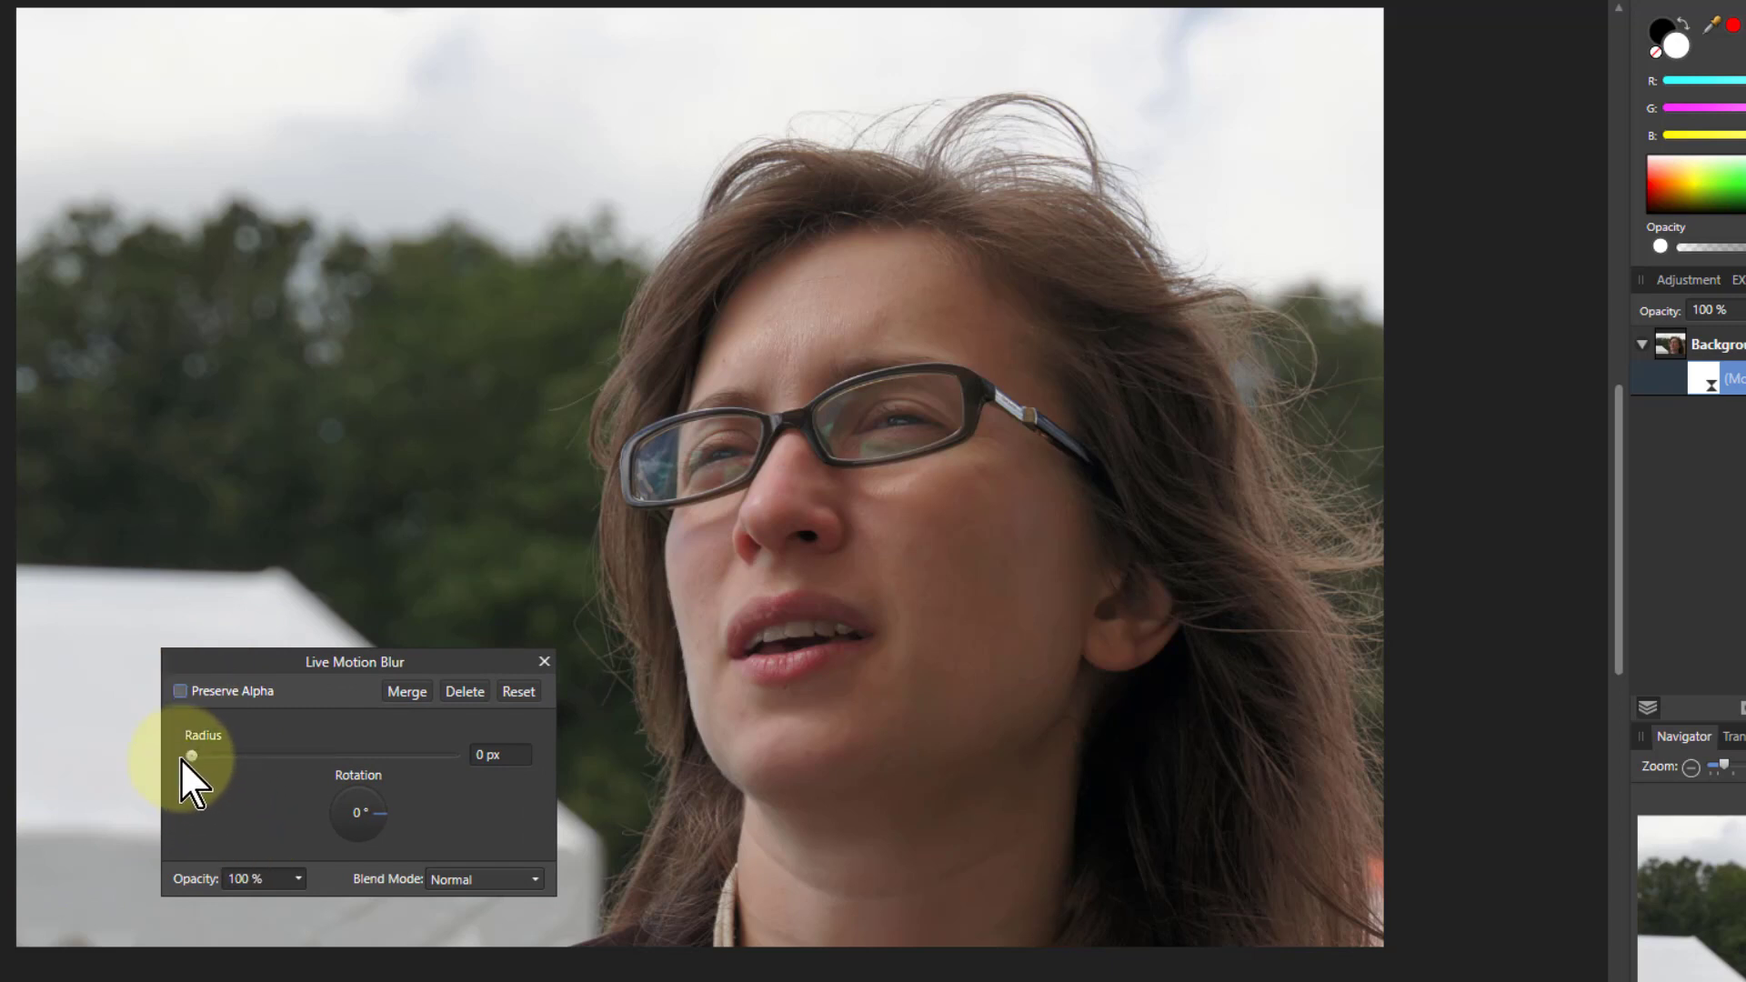
pyautogui.moveTo(193, 755); pyautogui.dragTo(471, 790)
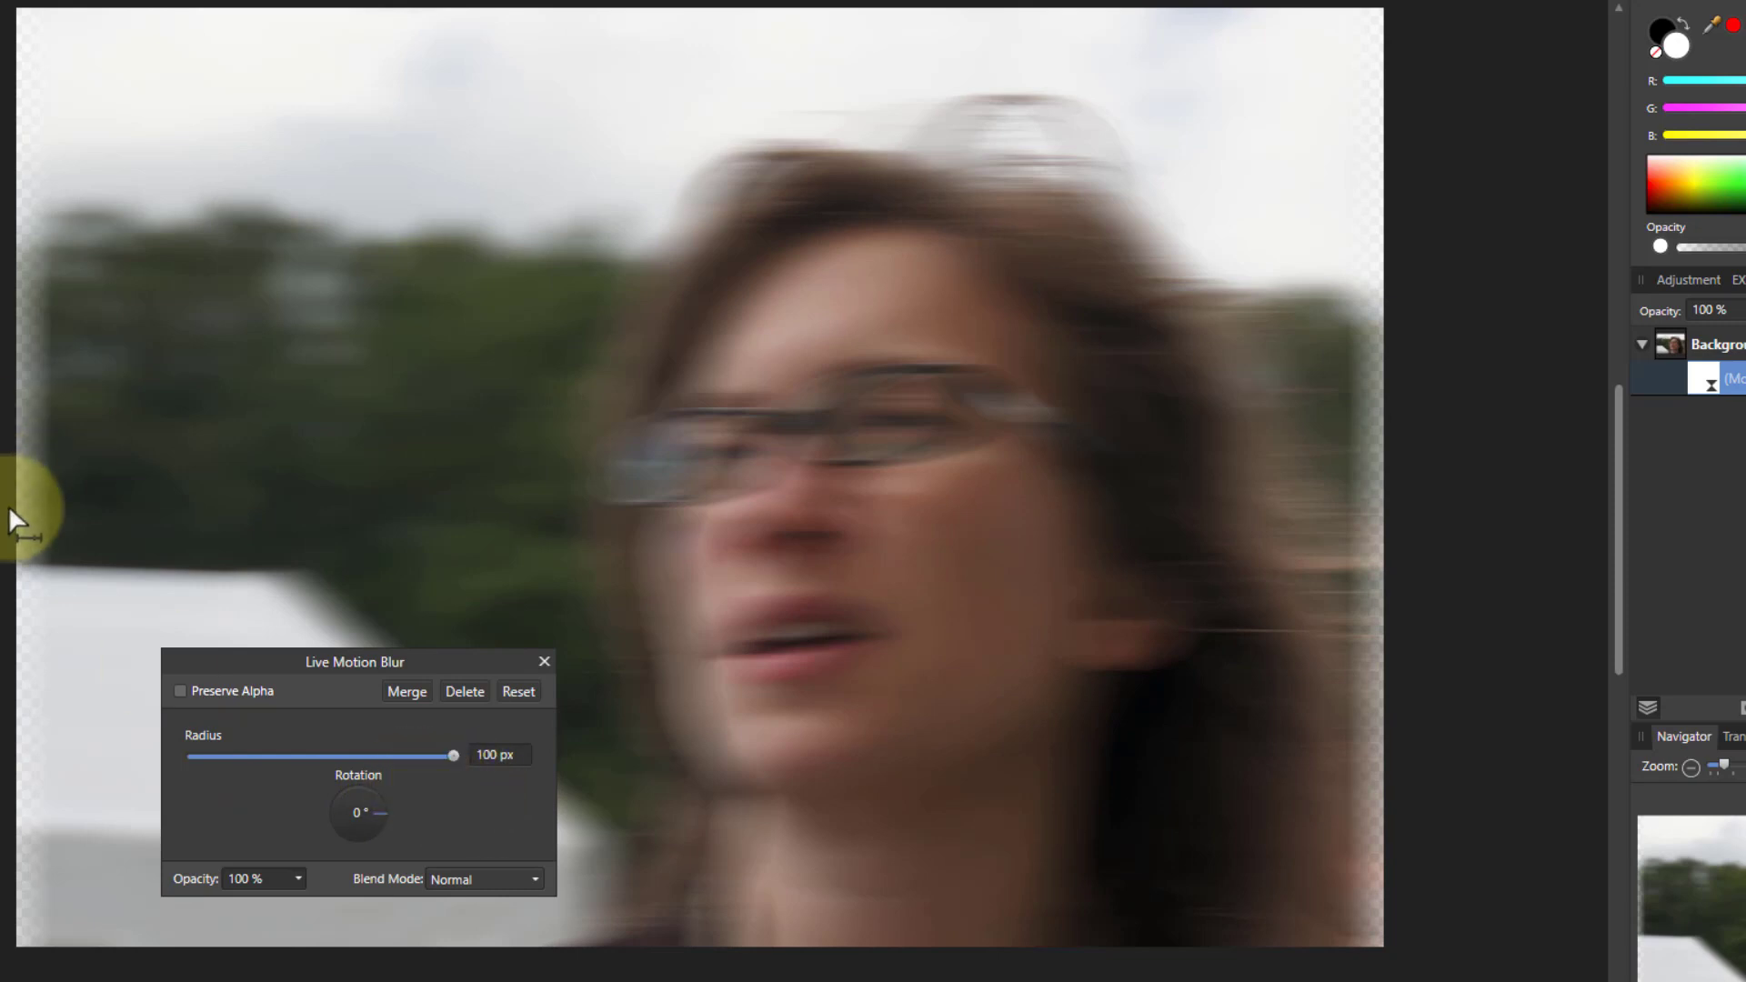
pyautogui.click(181, 693)
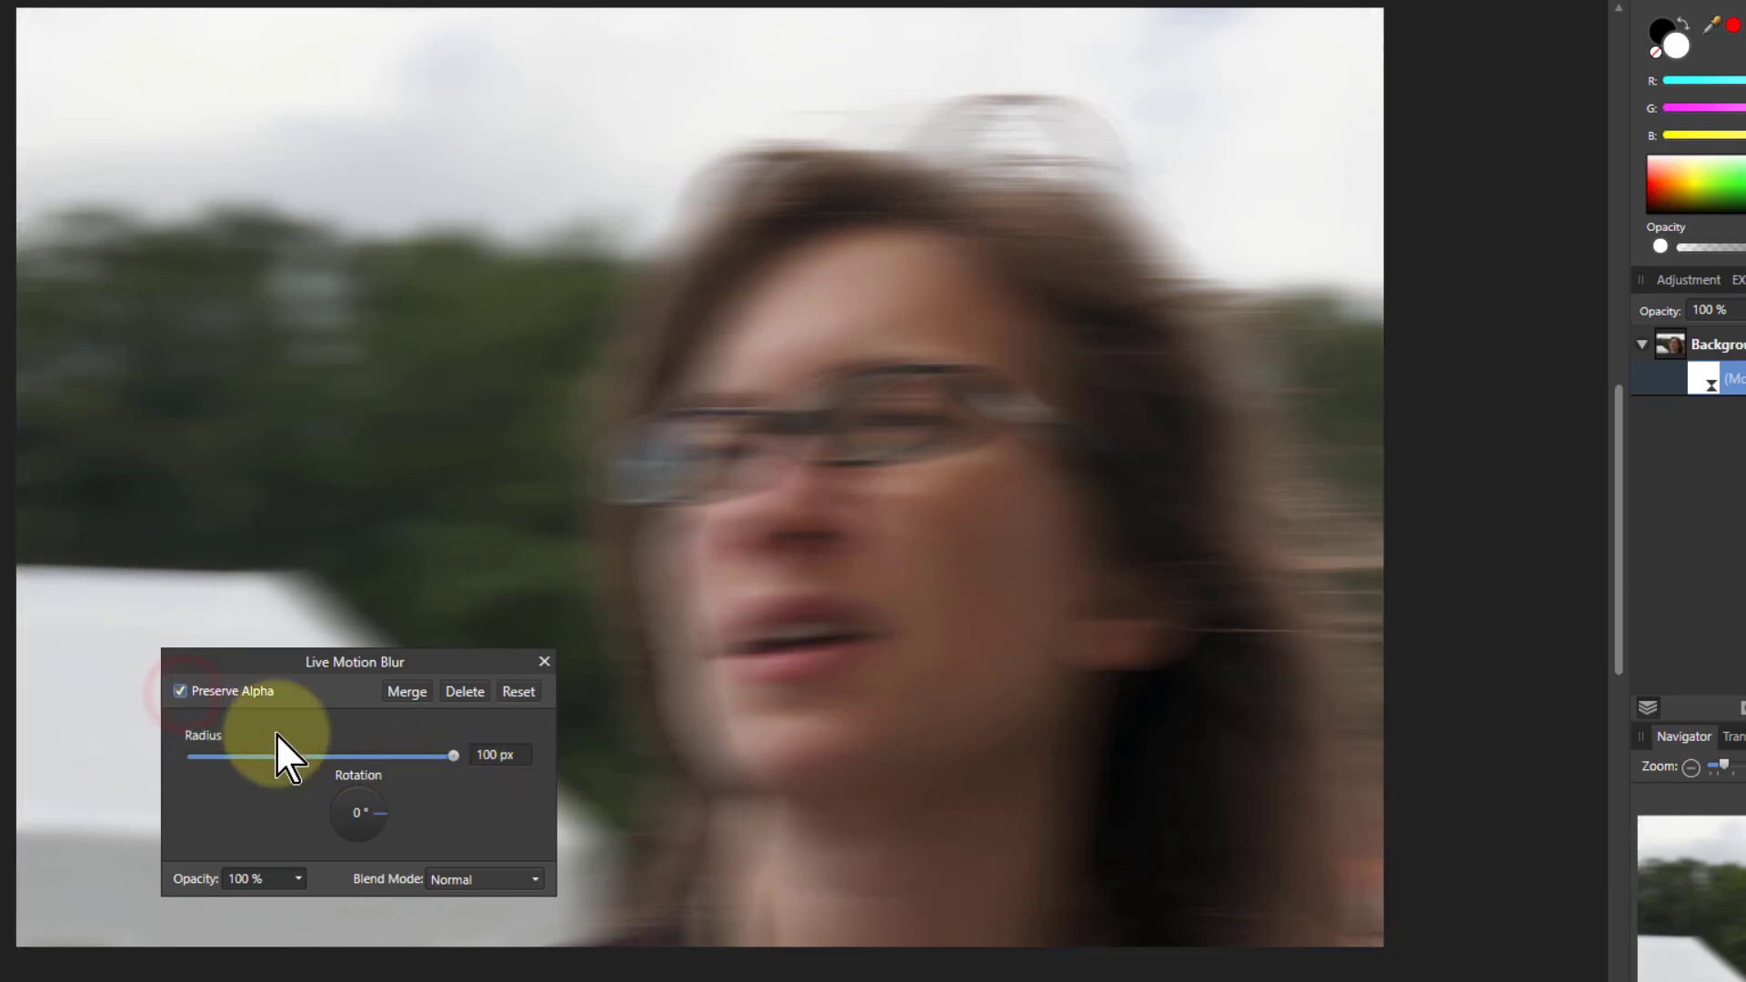
pyautogui.moveTo(385, 815); pyautogui.dragTo(460, 810)
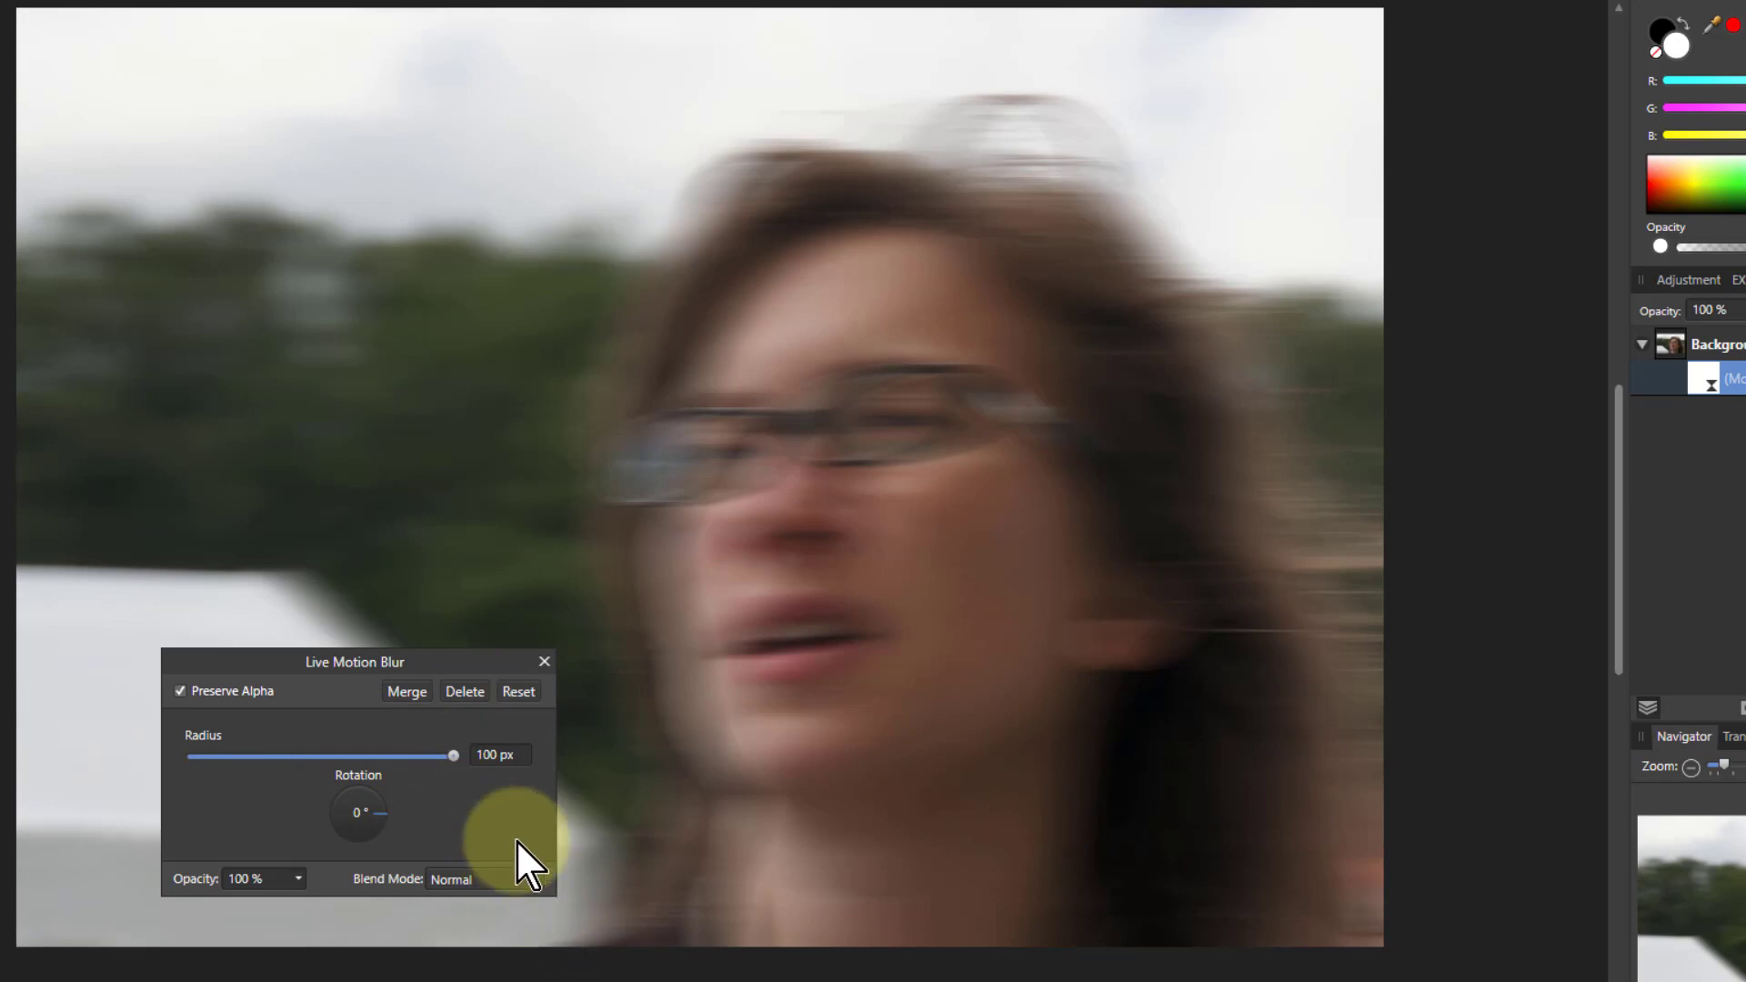
# - Set the live motion blur's blend mode to Screen
pyautogui.click(471, 882)
pyautogui.scroll(-1, 509, 819)
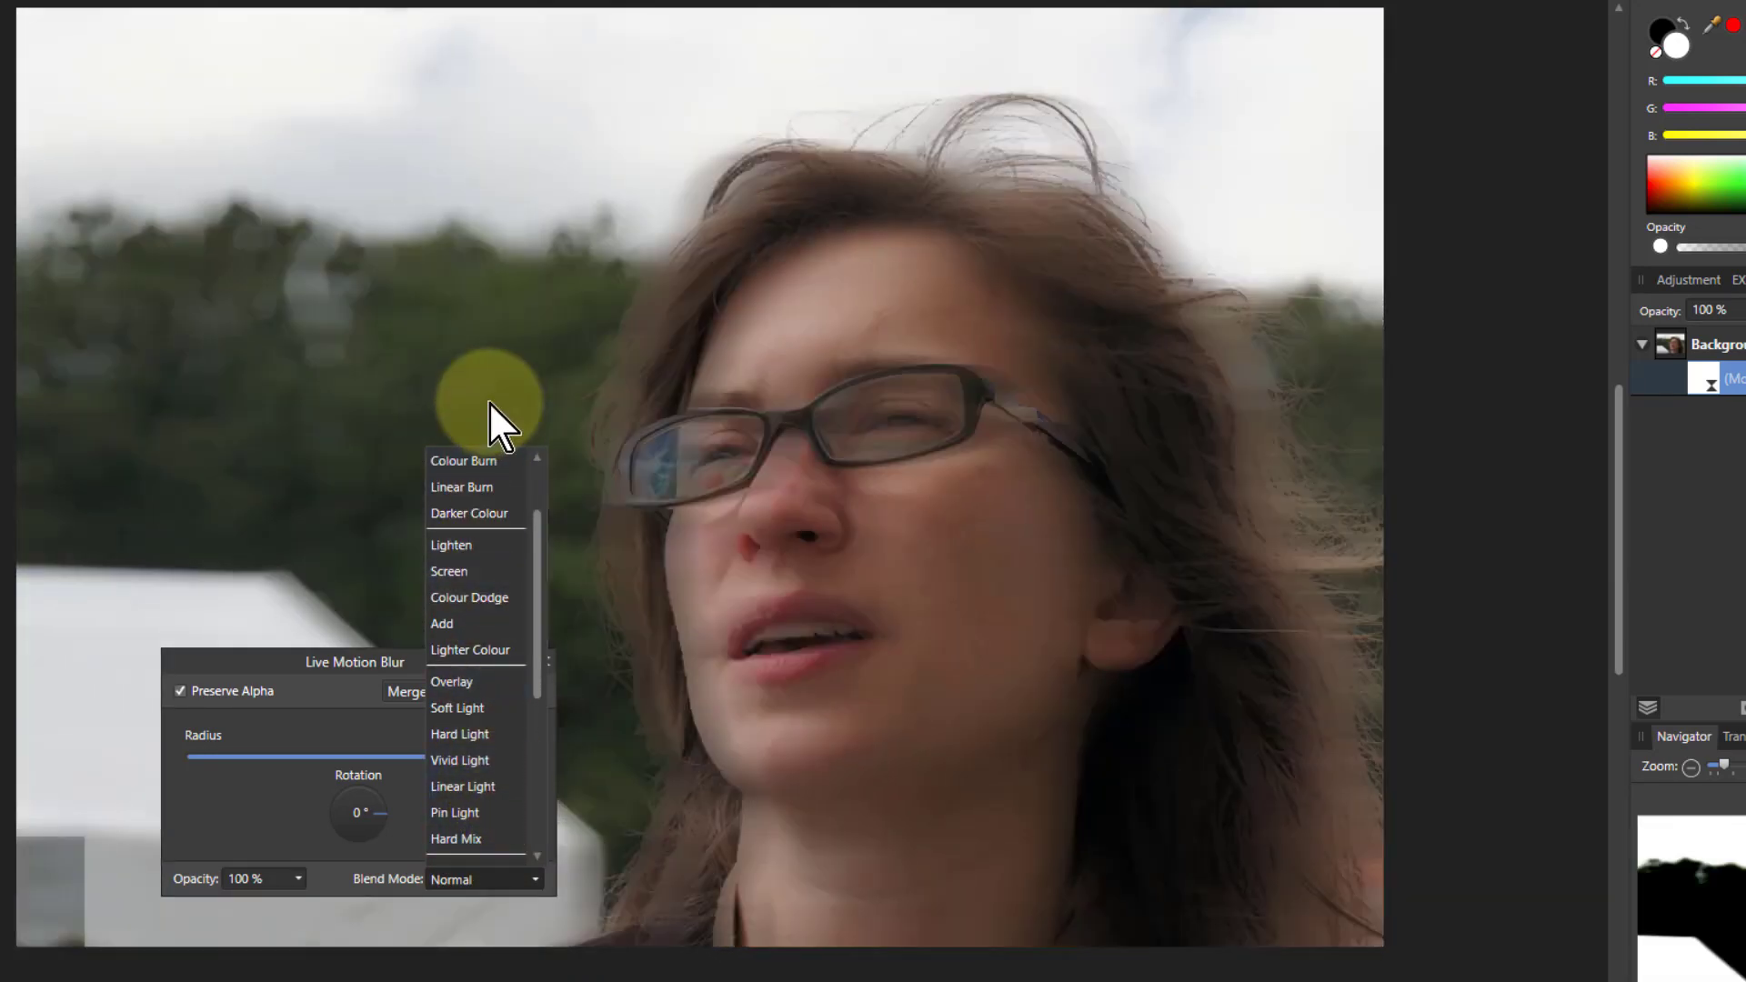
pyautogui.scroll(1, 505, 495)
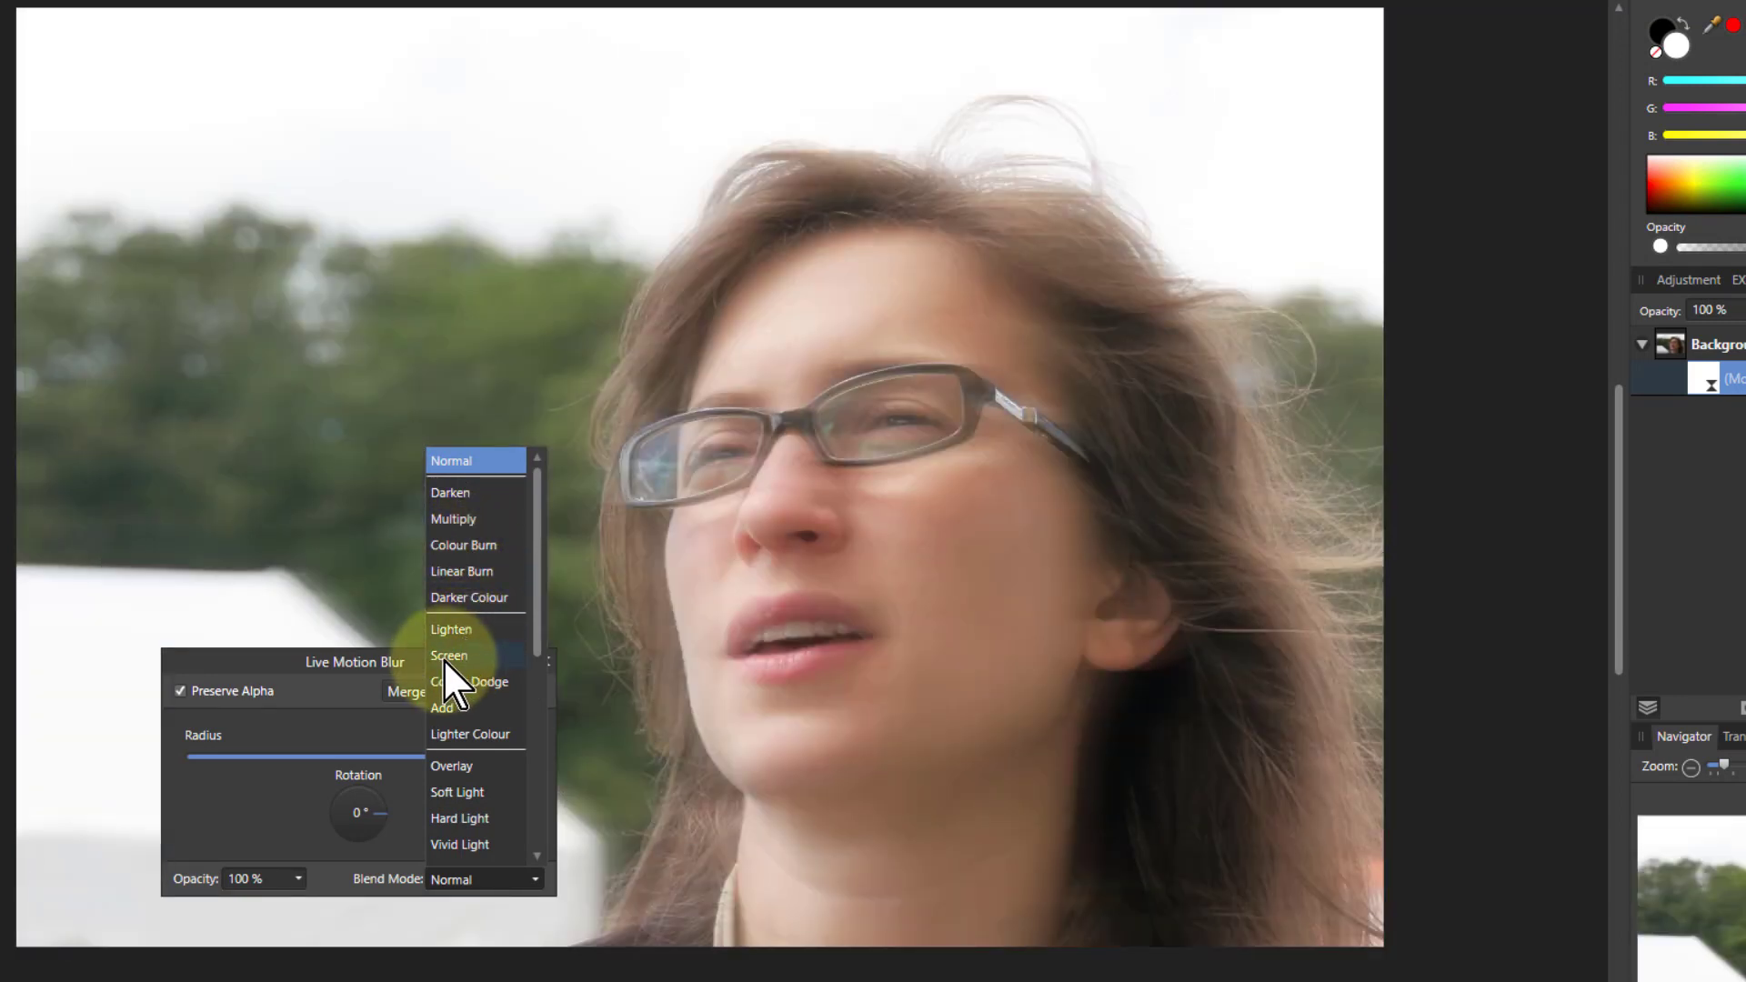
pyautogui.click(444, 656)
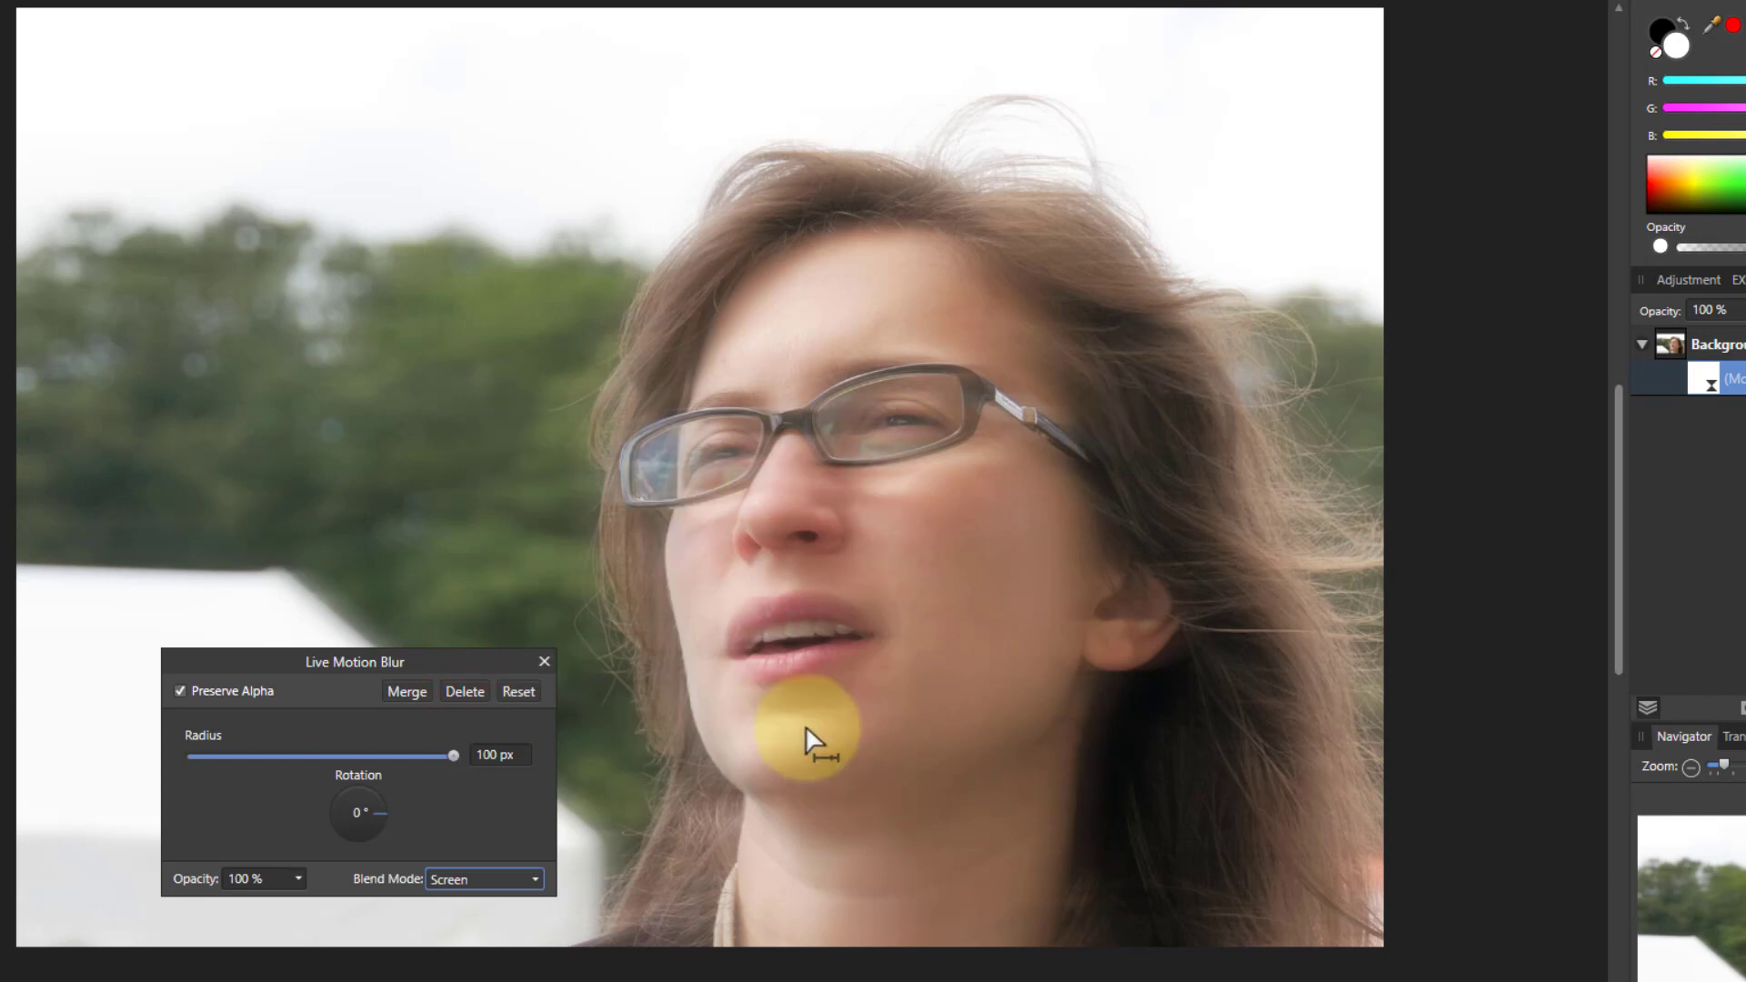
# - Increase the live motion blur's radius to 1024 px
pyautogui.click(500, 756)
pyautogui.write('500')
pyautogui.press('Return')
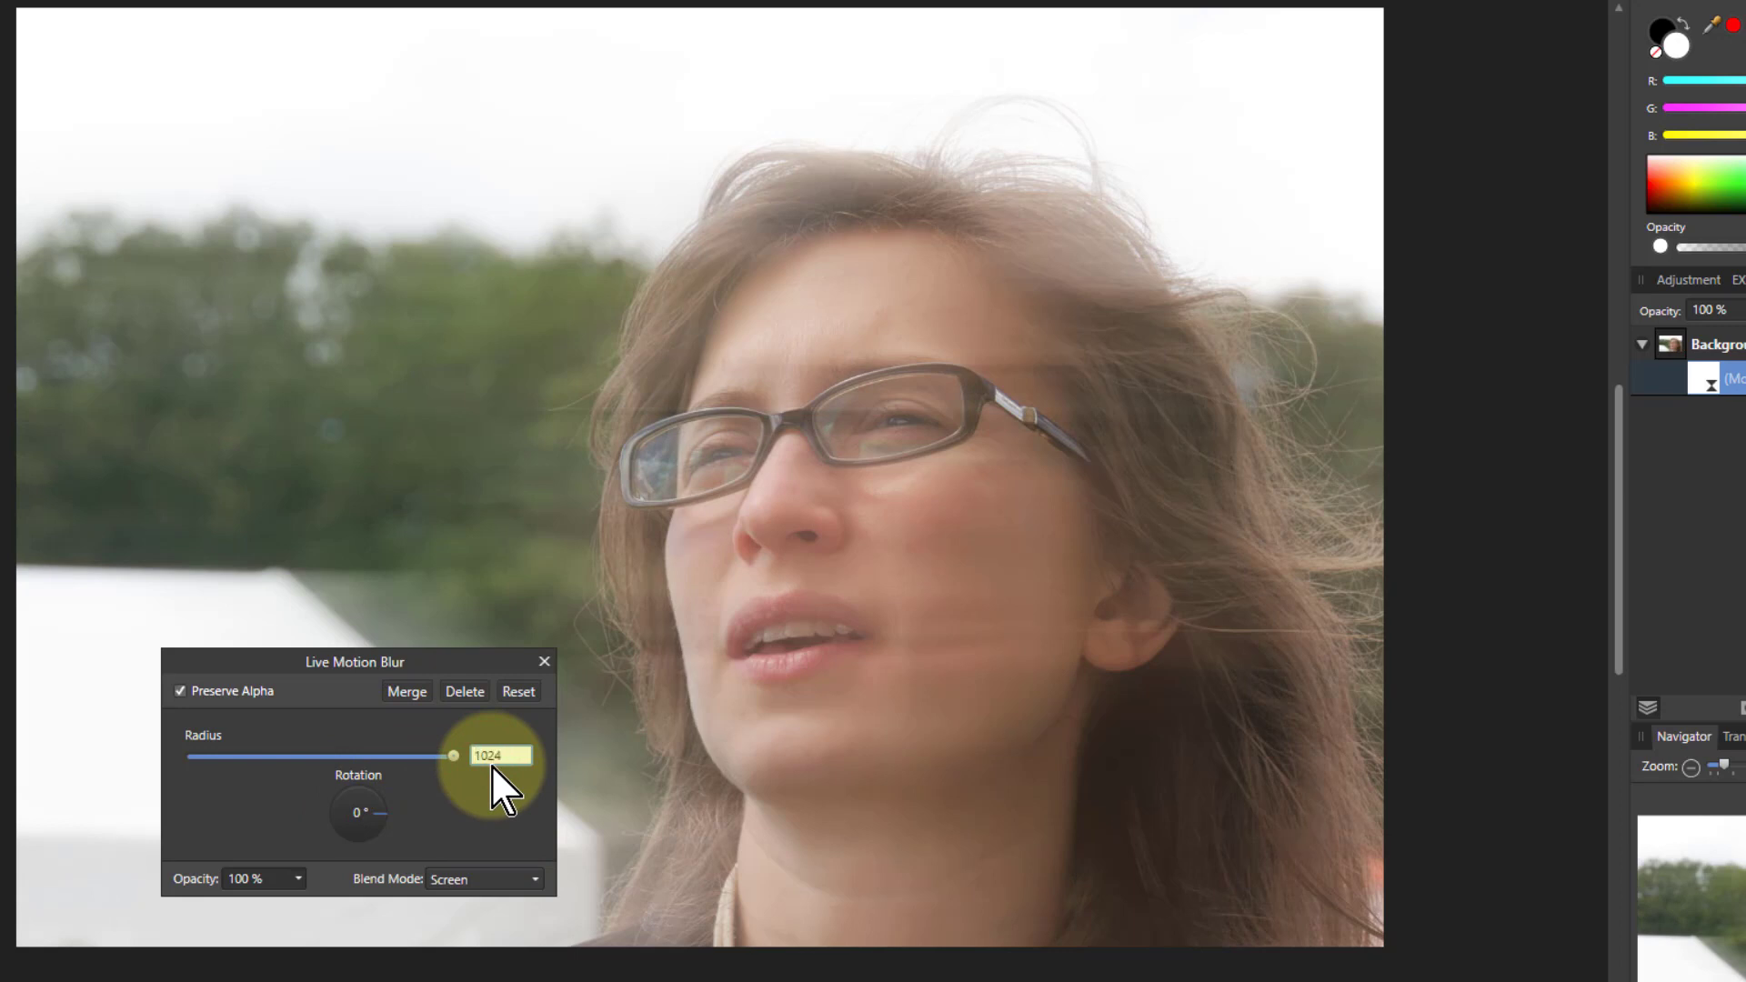
pyautogui.press('Return')
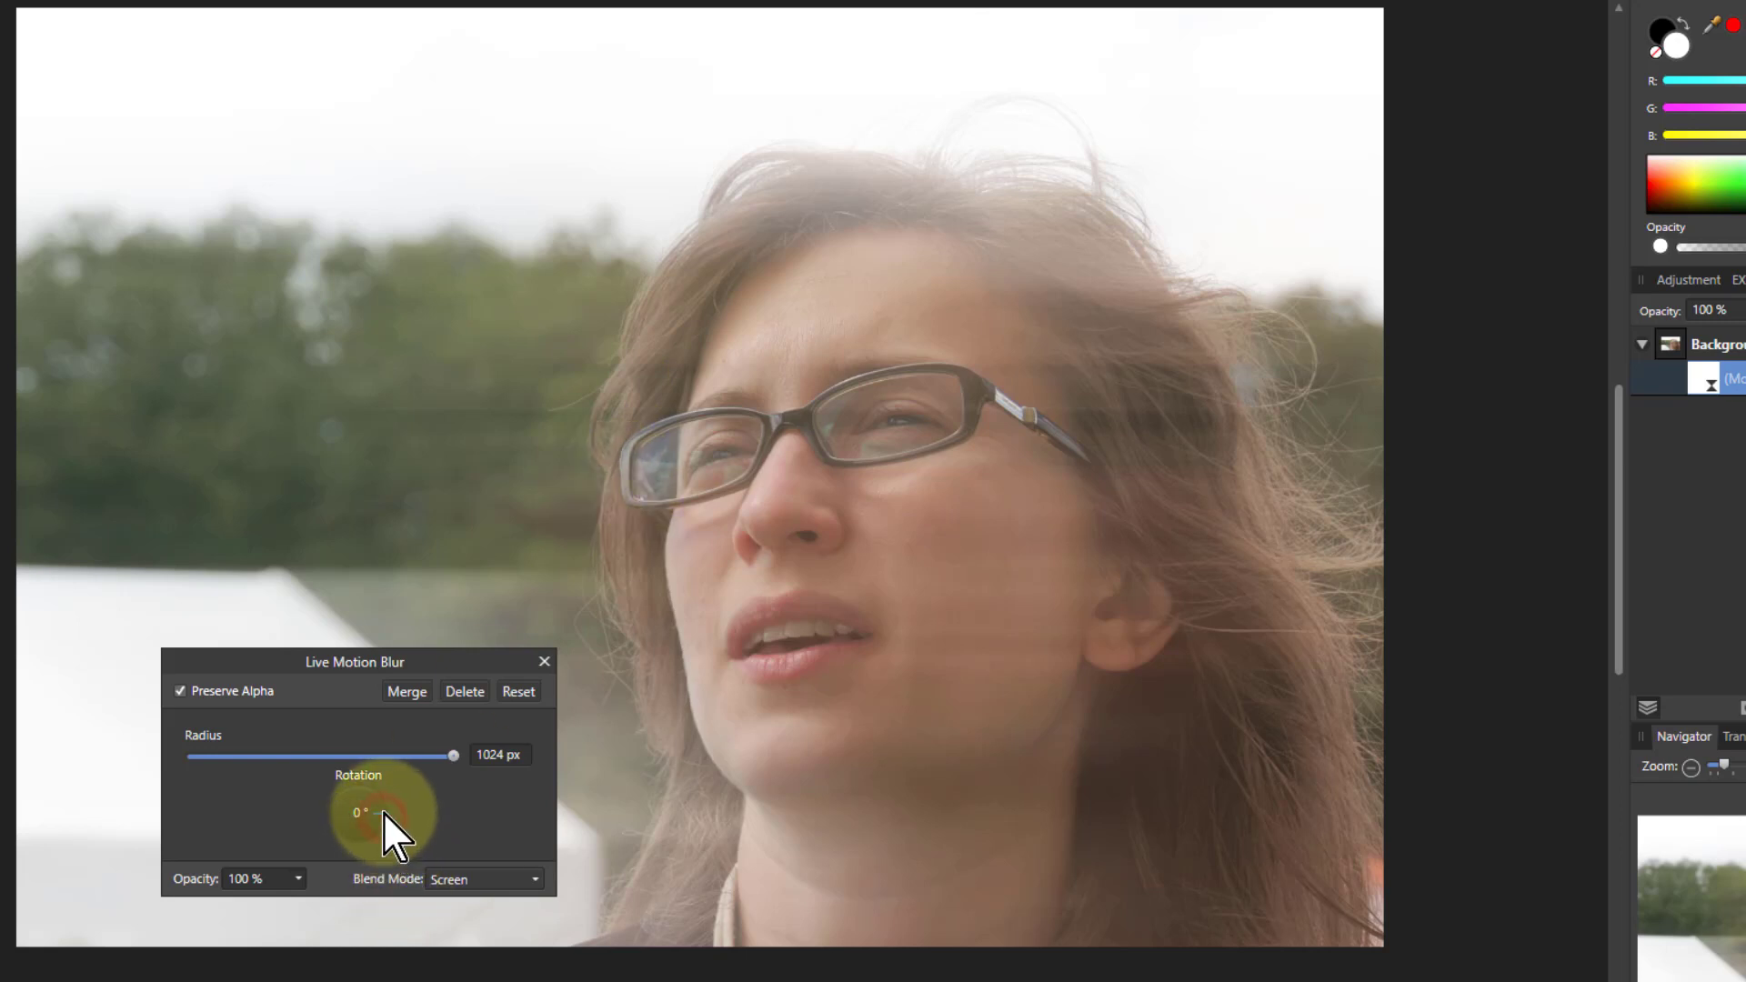
# - Try the motion blur at 45° and at a different opacity, and set its rotation to 315°
pyautogui.click(385, 780)
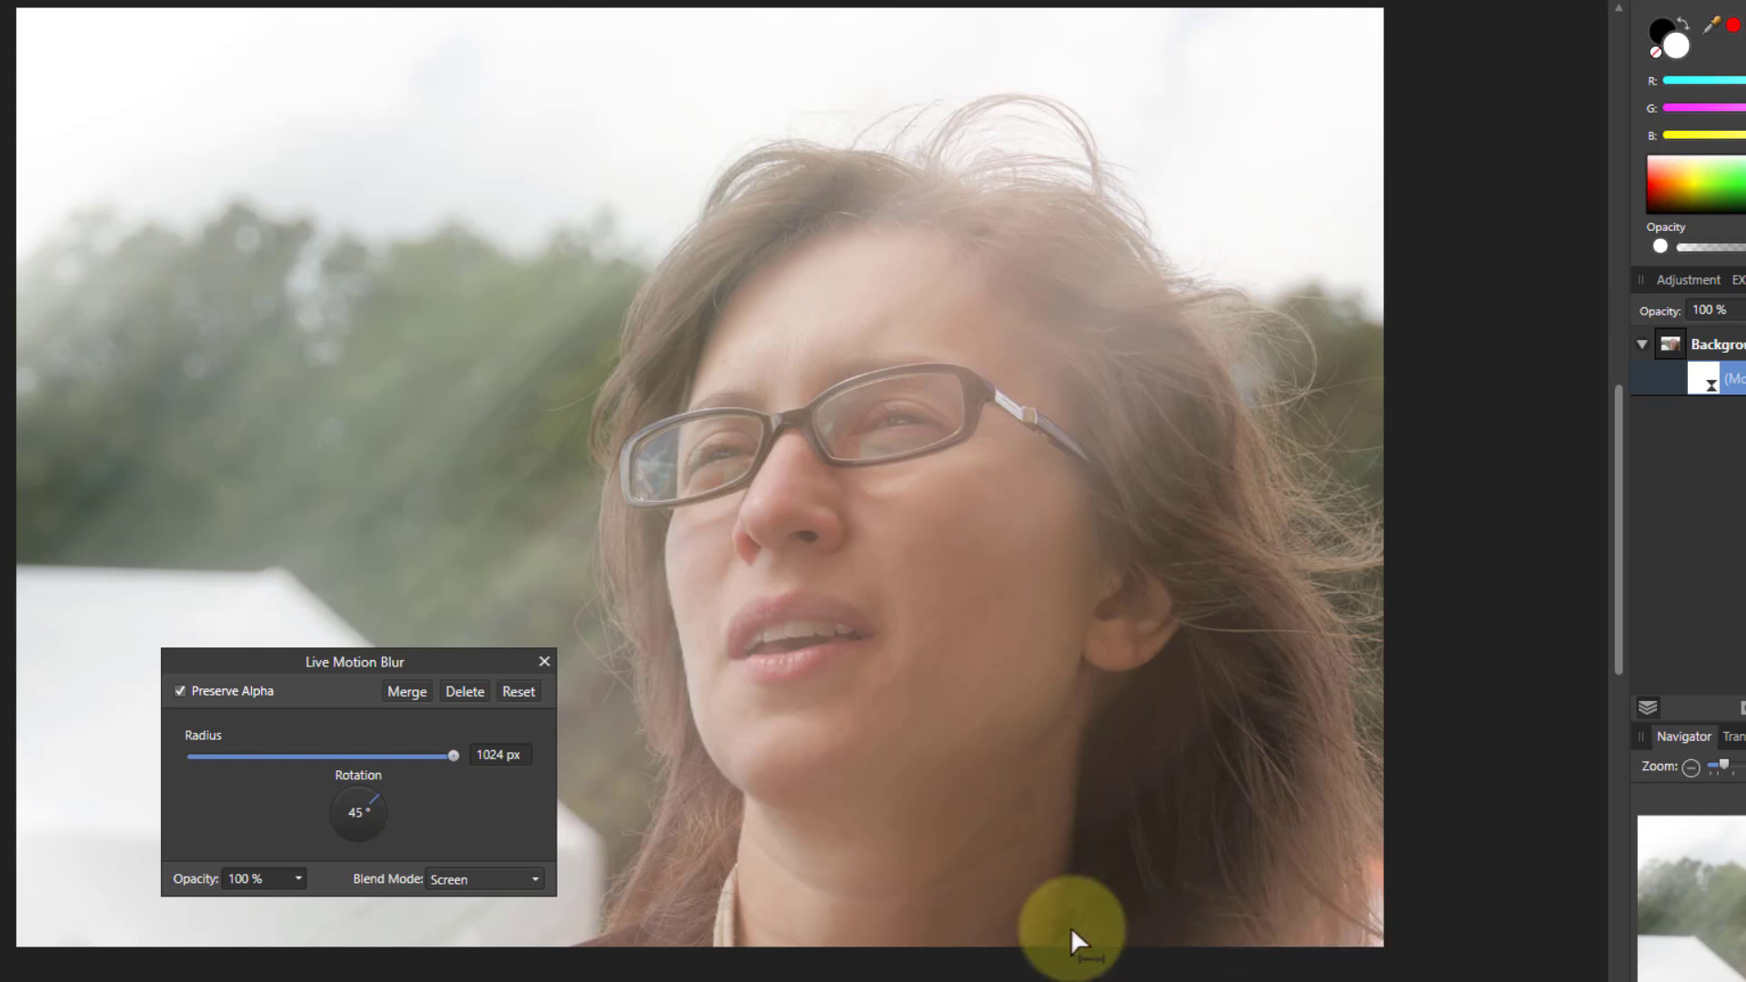
pyautogui.click(297, 879)
pyautogui.moveTo(297, 894); pyautogui.dragTo(440, 981)
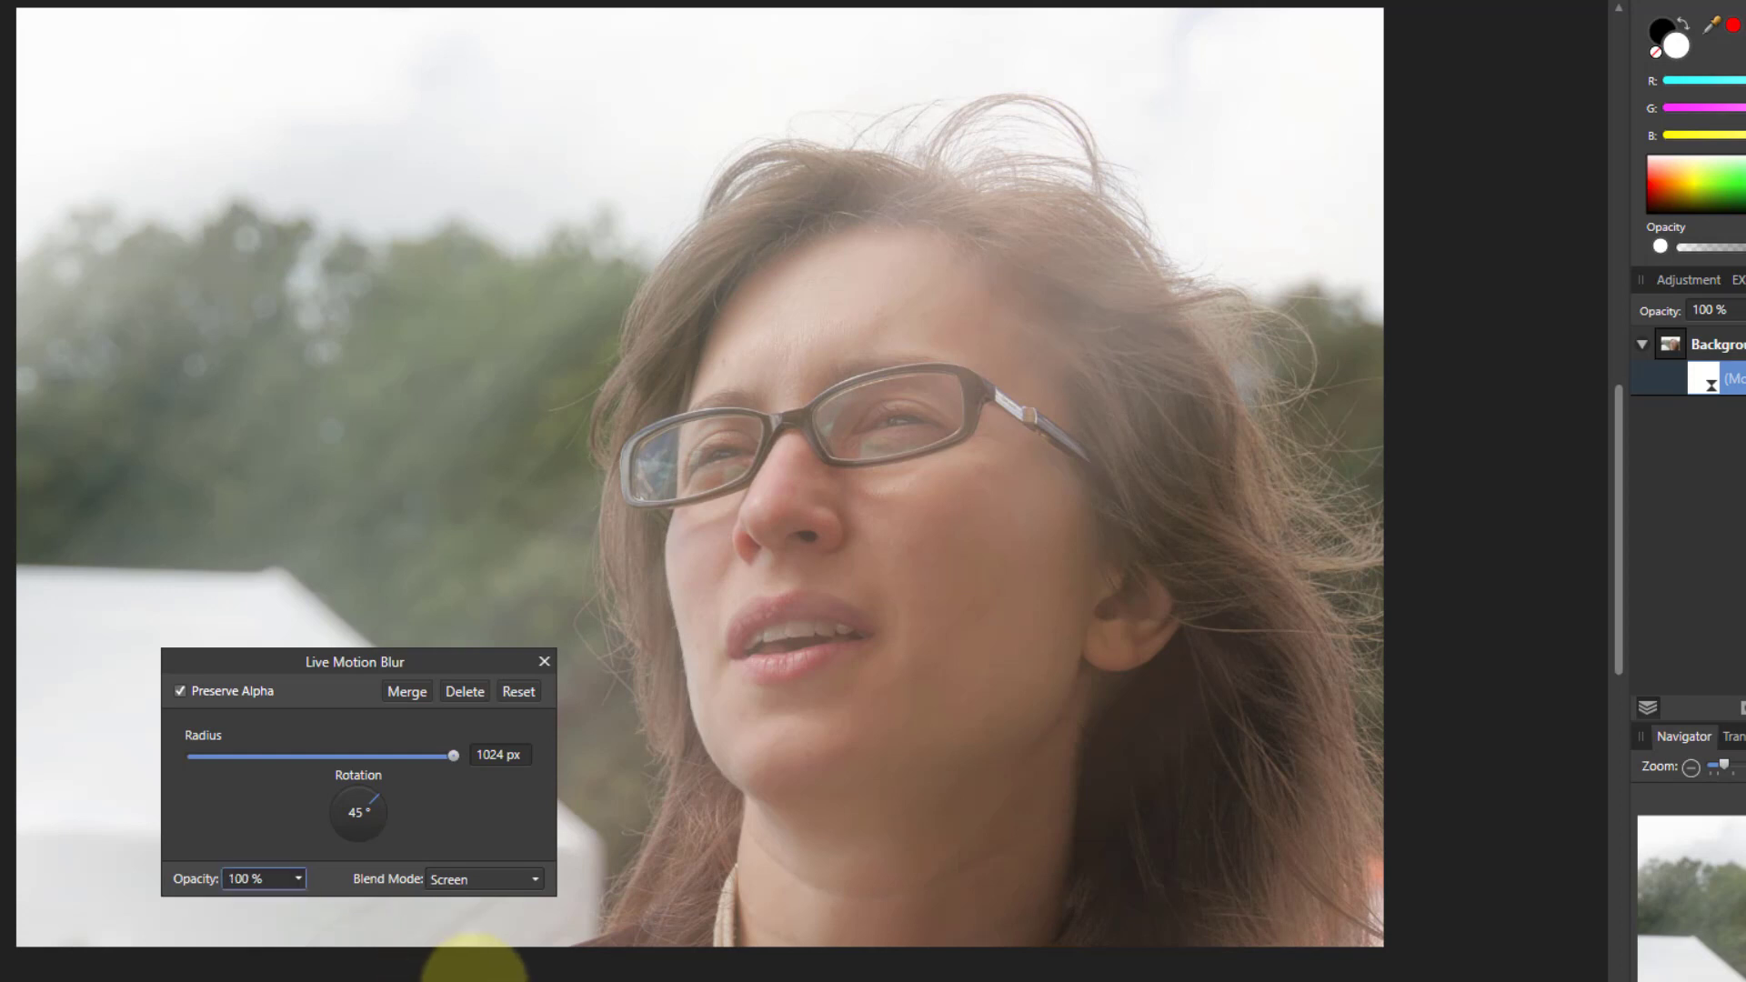
pyautogui.click(493, 794)
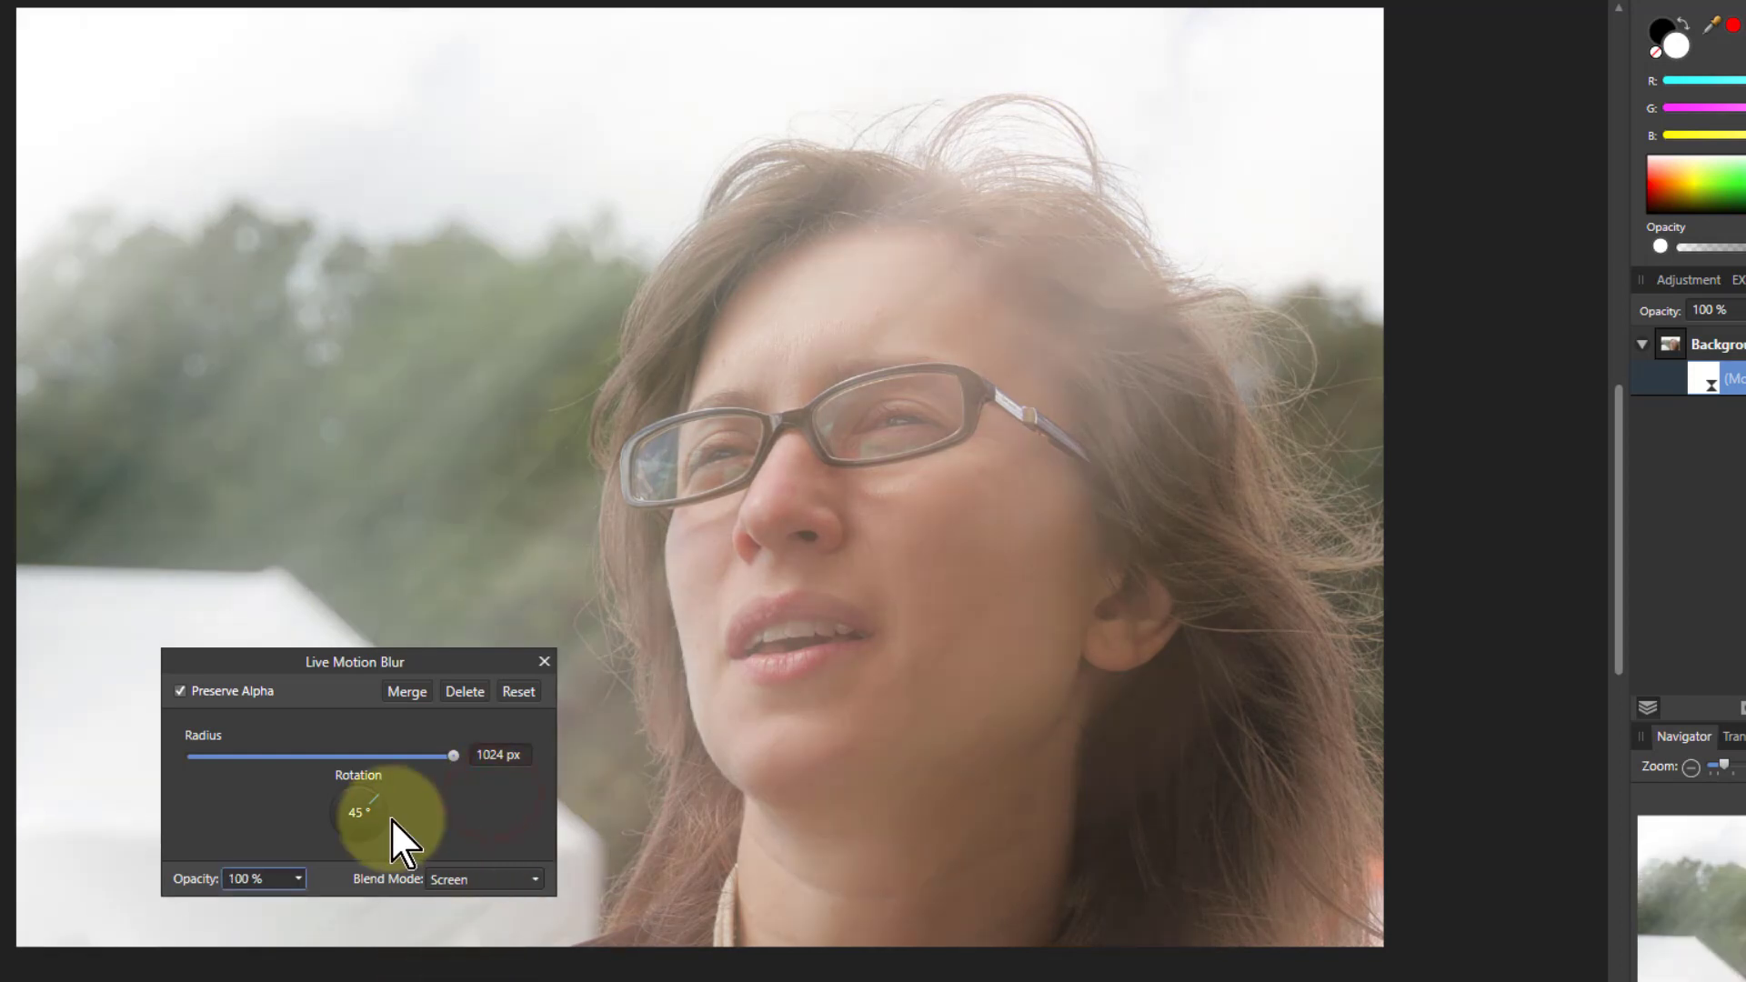
pyautogui.moveTo(375, 796); pyautogui.dragTo(400, 821)
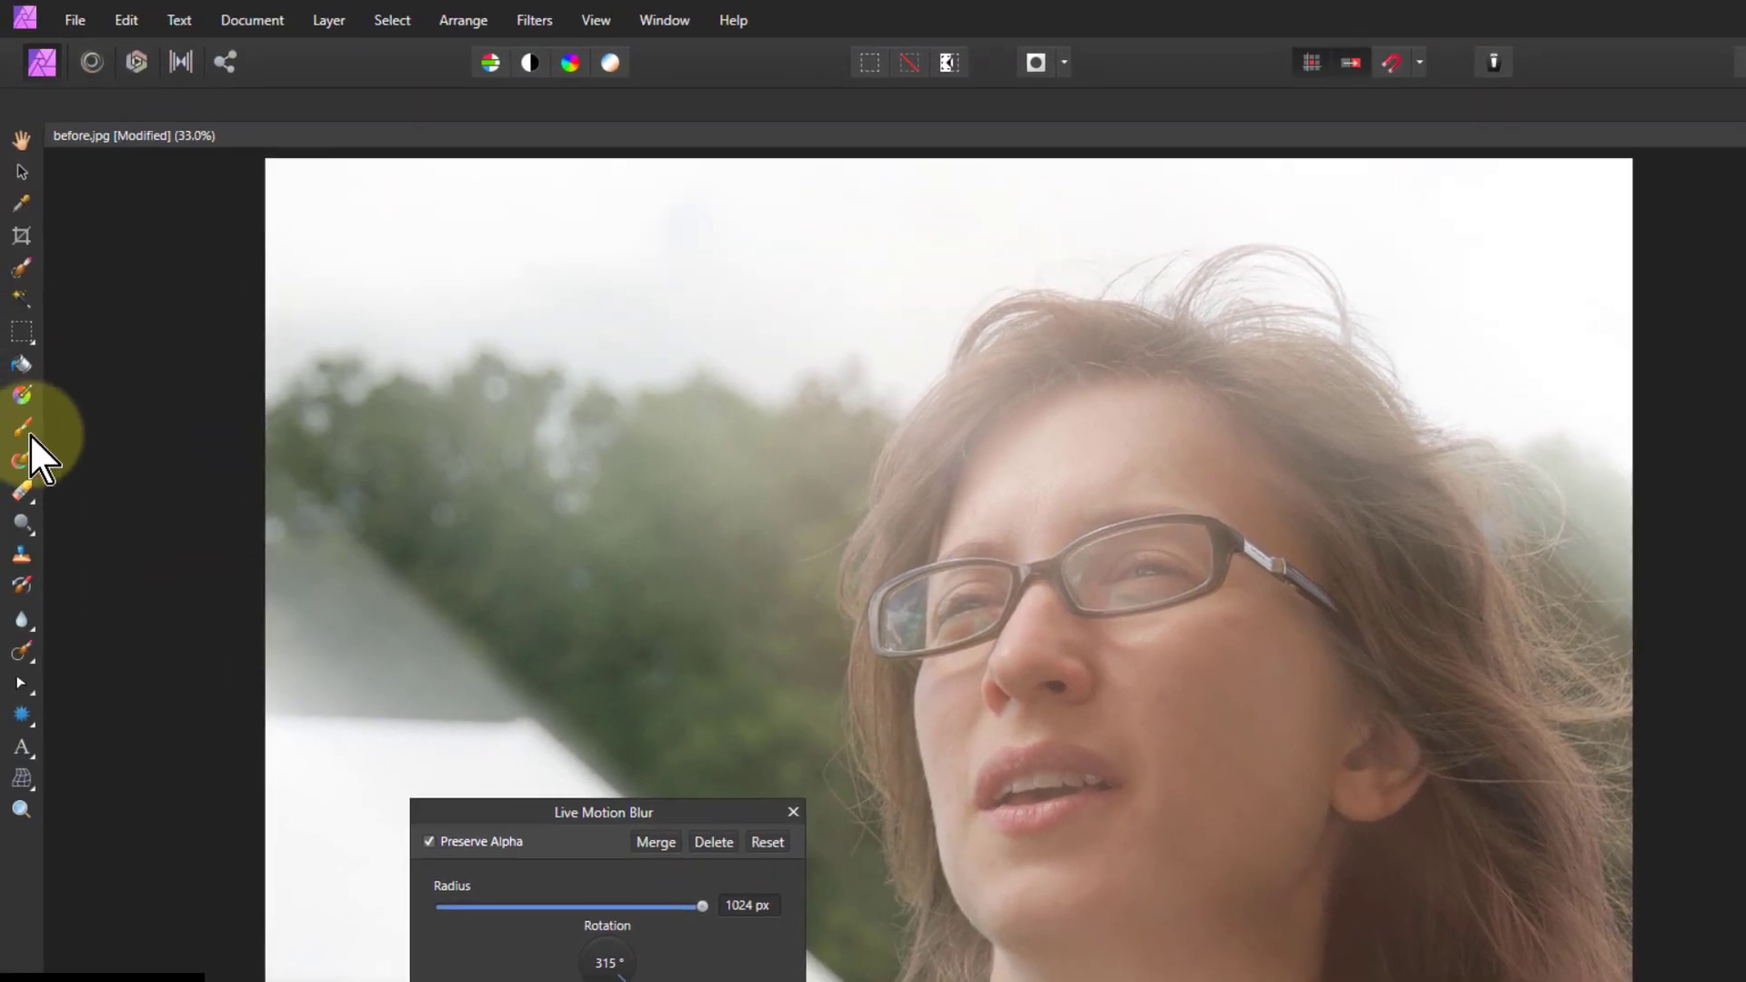
# - Mask the motion blur over the woman's cheek and neck with the Paint Brush in black at 25% opacity
pyautogui.click(25, 427)
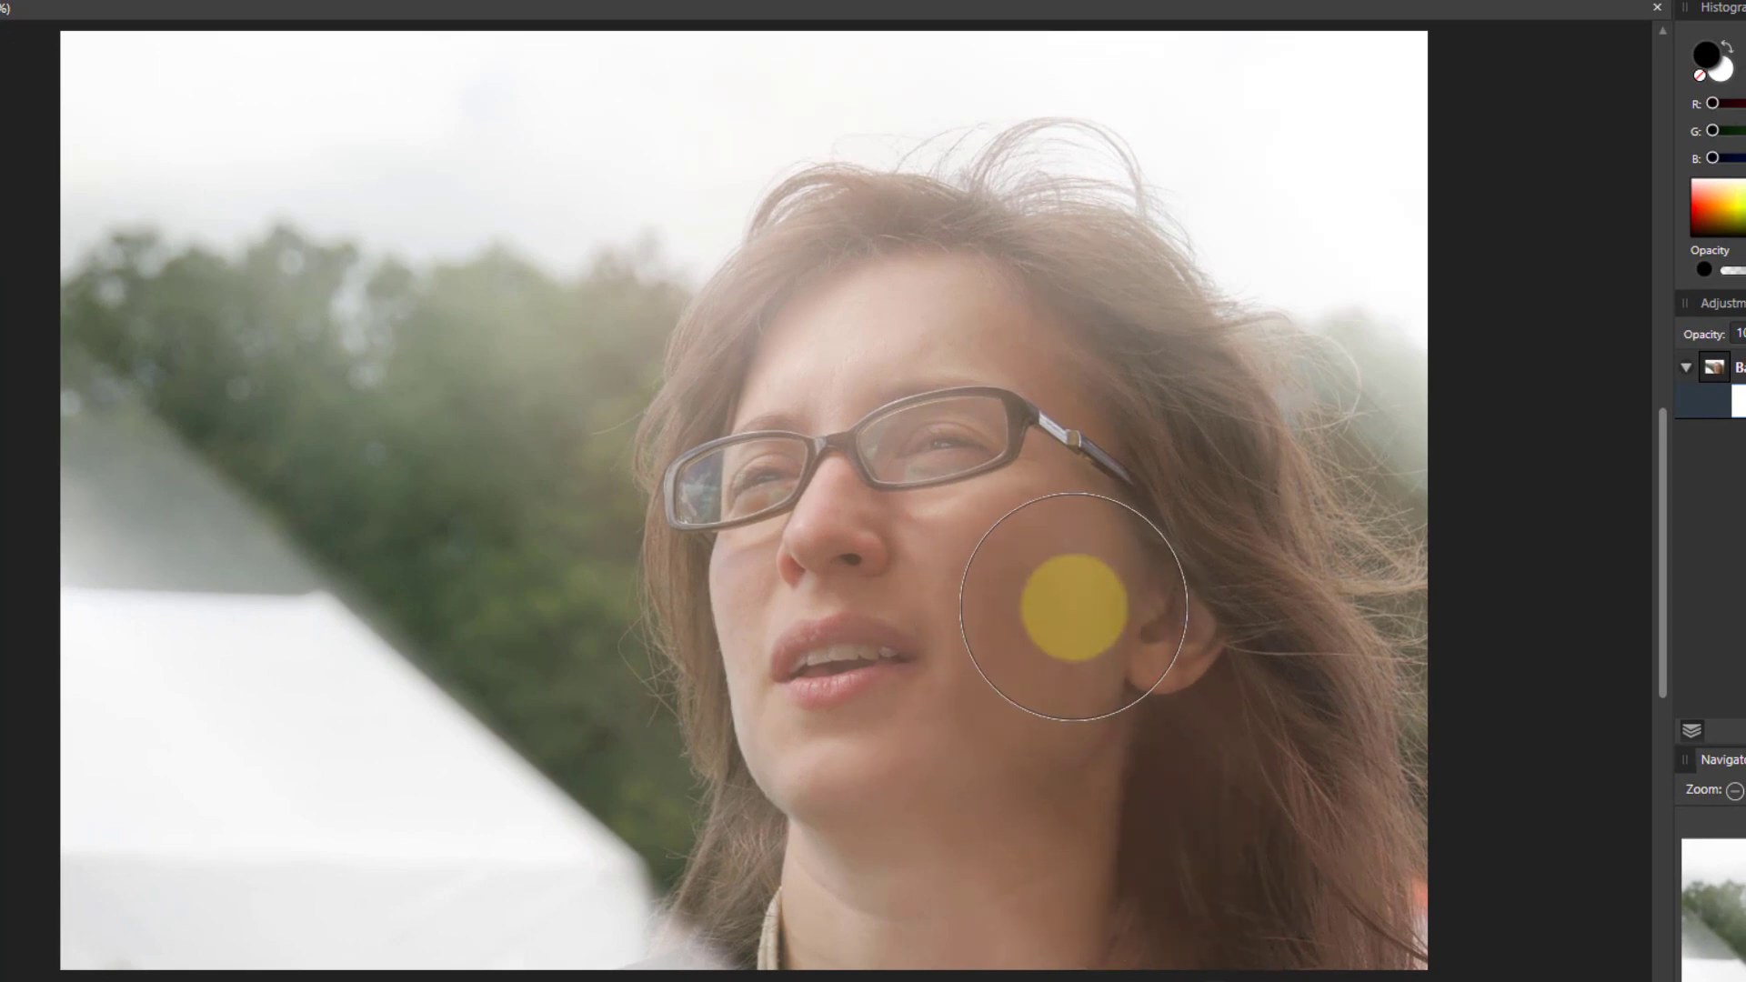
pyautogui.click(1033, 600)
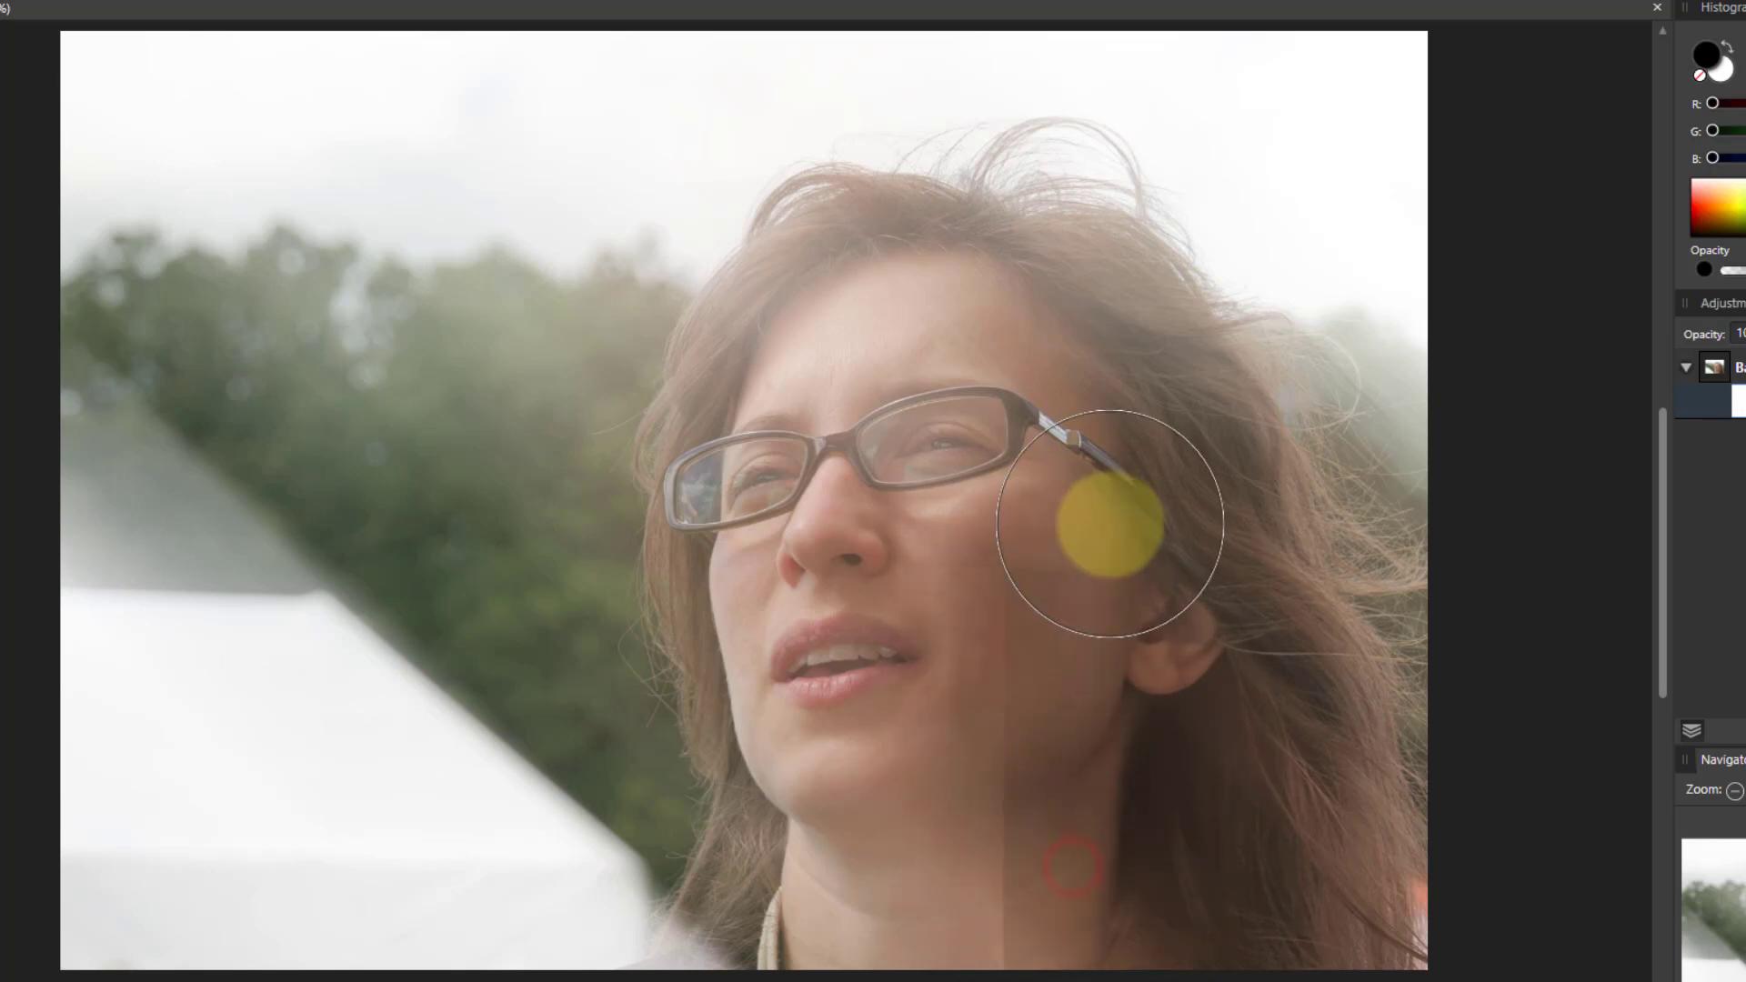
pyautogui.click(921, 804)
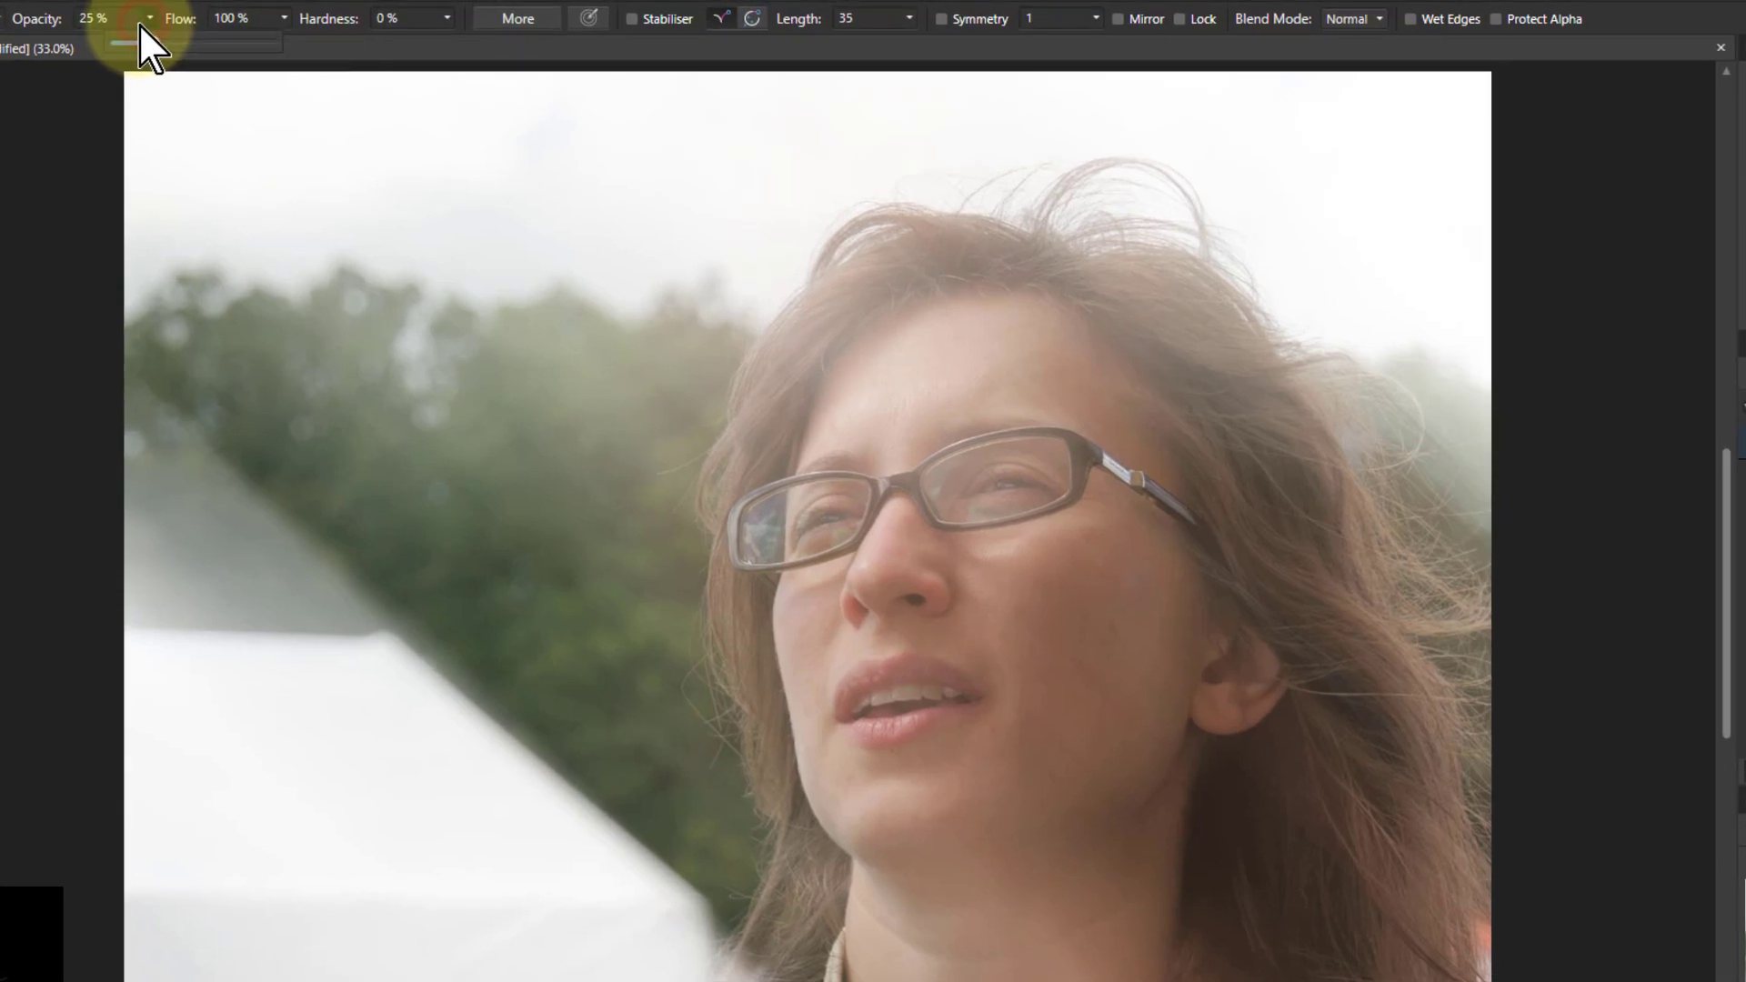
# - Lower the brush opacity to 14% and mask the blur over the cheek, neck, white tent and the dark streaked area above it
pyautogui.click(141, 22)
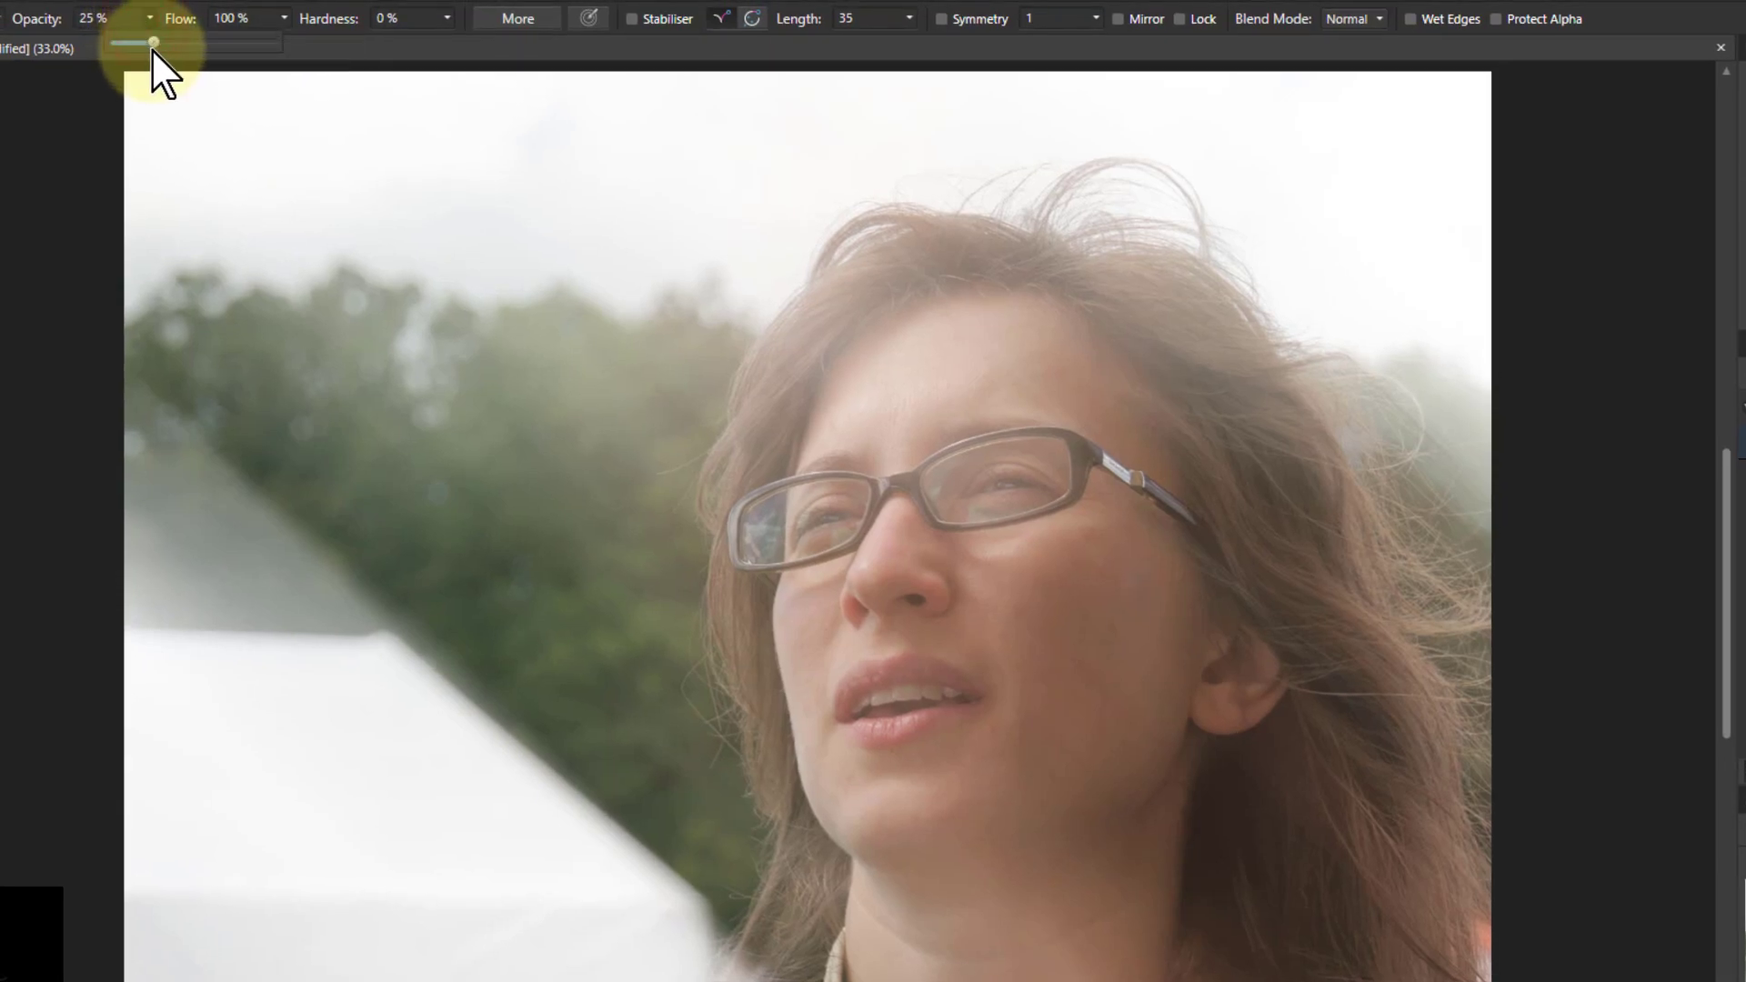
pyautogui.moveTo(151, 43); pyautogui.dragTo(137, 43)
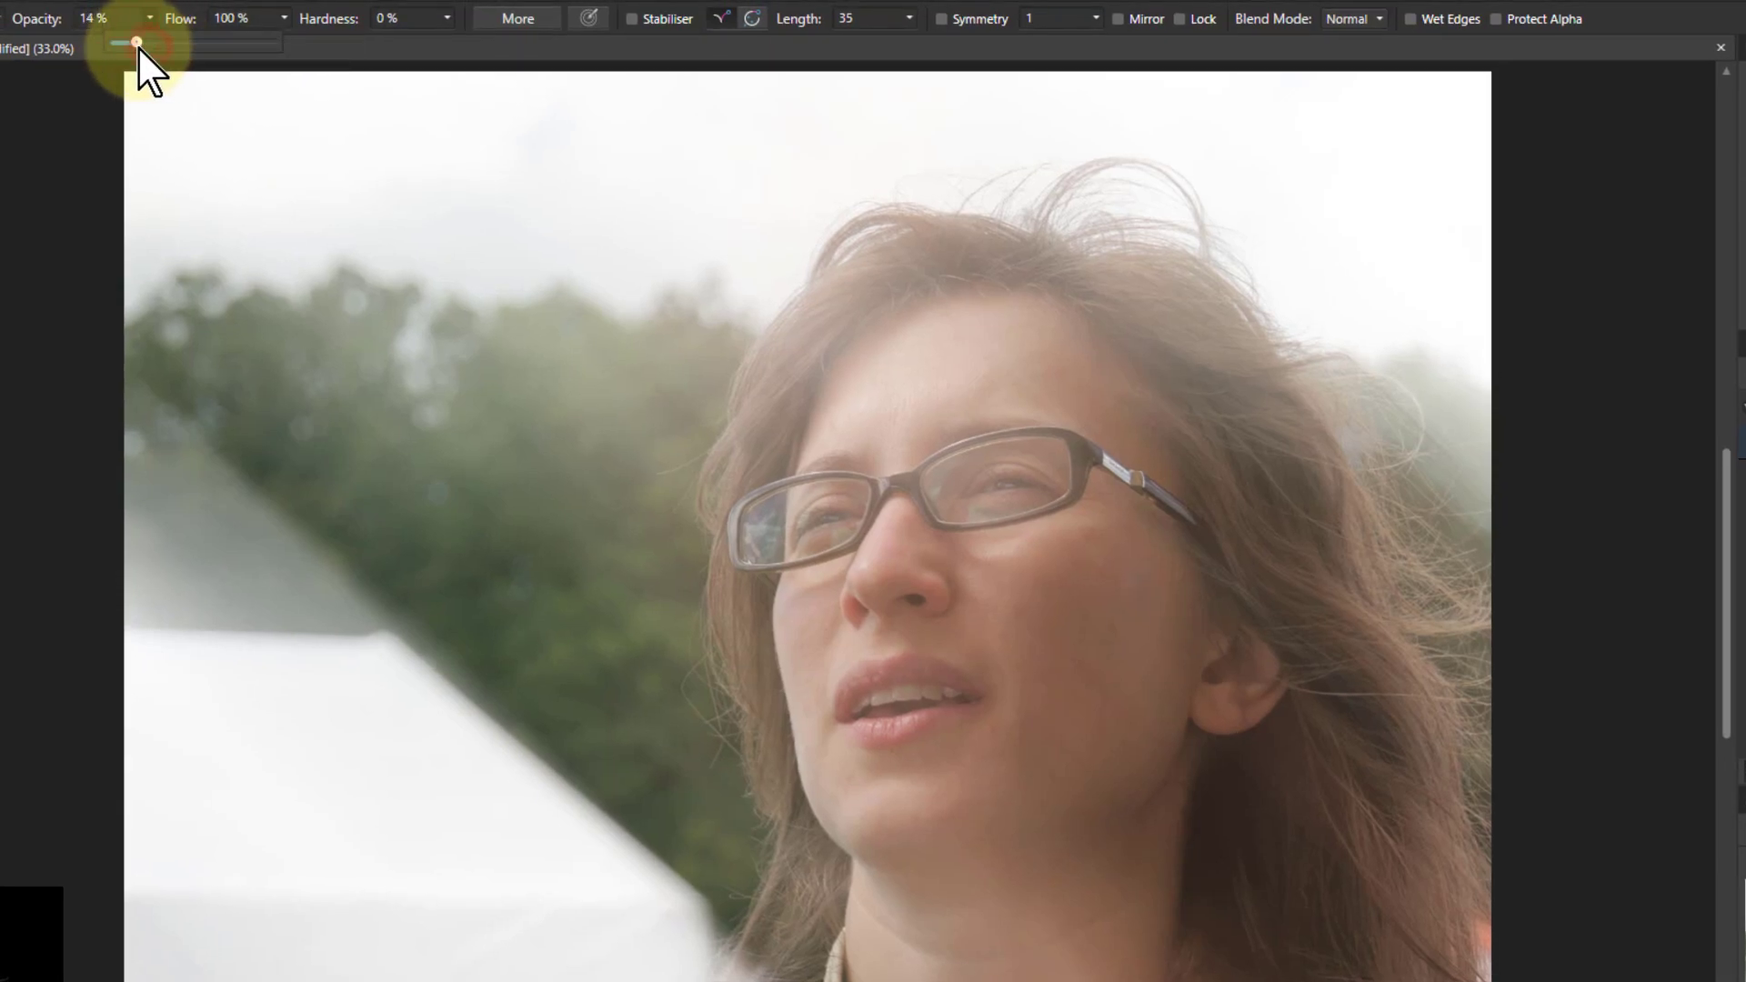
pyautogui.moveTo(1076, 664)
pyautogui.mouseDown()
pyautogui.moveTo(1059, 935)
pyautogui.moveTo(1015, 981)
pyautogui.moveTo(946, 914)
pyautogui.moveTo(1128, 978)
pyautogui.mouseUp()
pyautogui.moveTo(1162, 666); pyautogui.dragTo(1275, 718)
pyautogui.moveTo(238, 855)
pyautogui.mouseDown()
pyautogui.moveTo(97, 439)
pyautogui.moveTo(312, 709)
pyautogui.mouseUp()
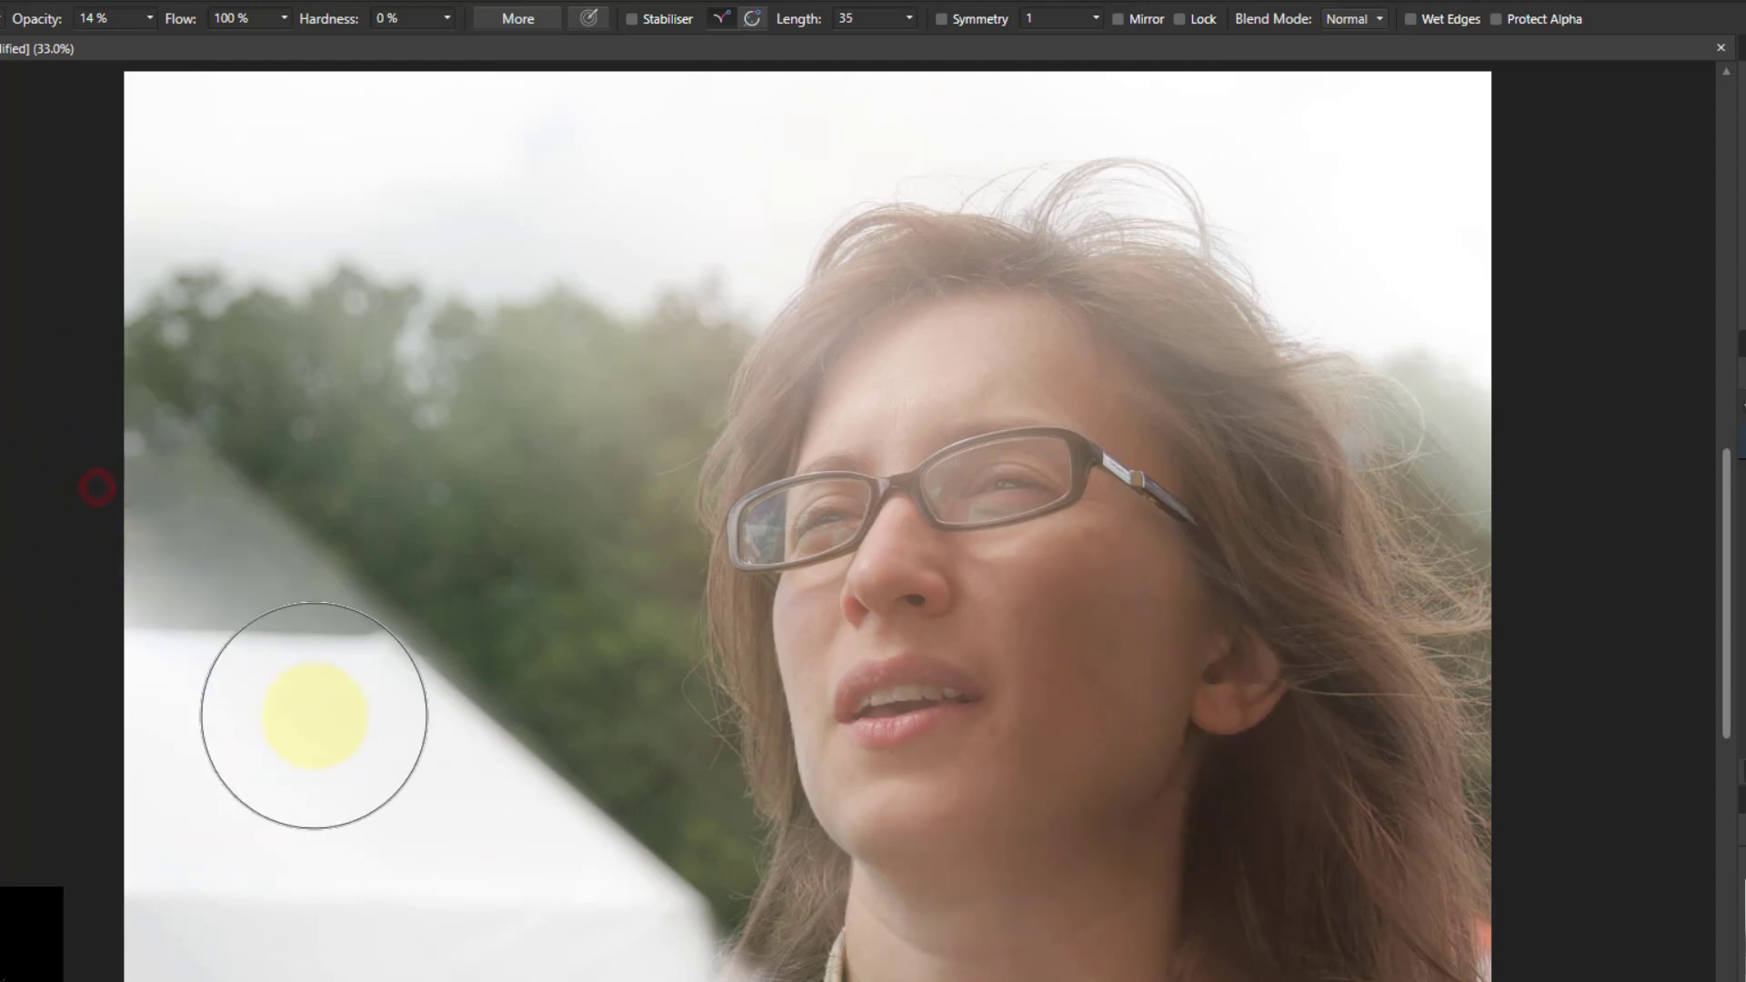
pyautogui.moveTo(174, 543)
pyautogui.mouseDown()
pyautogui.moveTo(339, 752)
pyautogui.moveTo(102, 512)
pyautogui.moveTo(545, 928)
pyautogui.moveTo(624, 955)
pyautogui.moveTo(265, 837)
pyautogui.moveTo(40, 622)
pyautogui.moveTo(43, 603)
pyautogui.mouseUp()
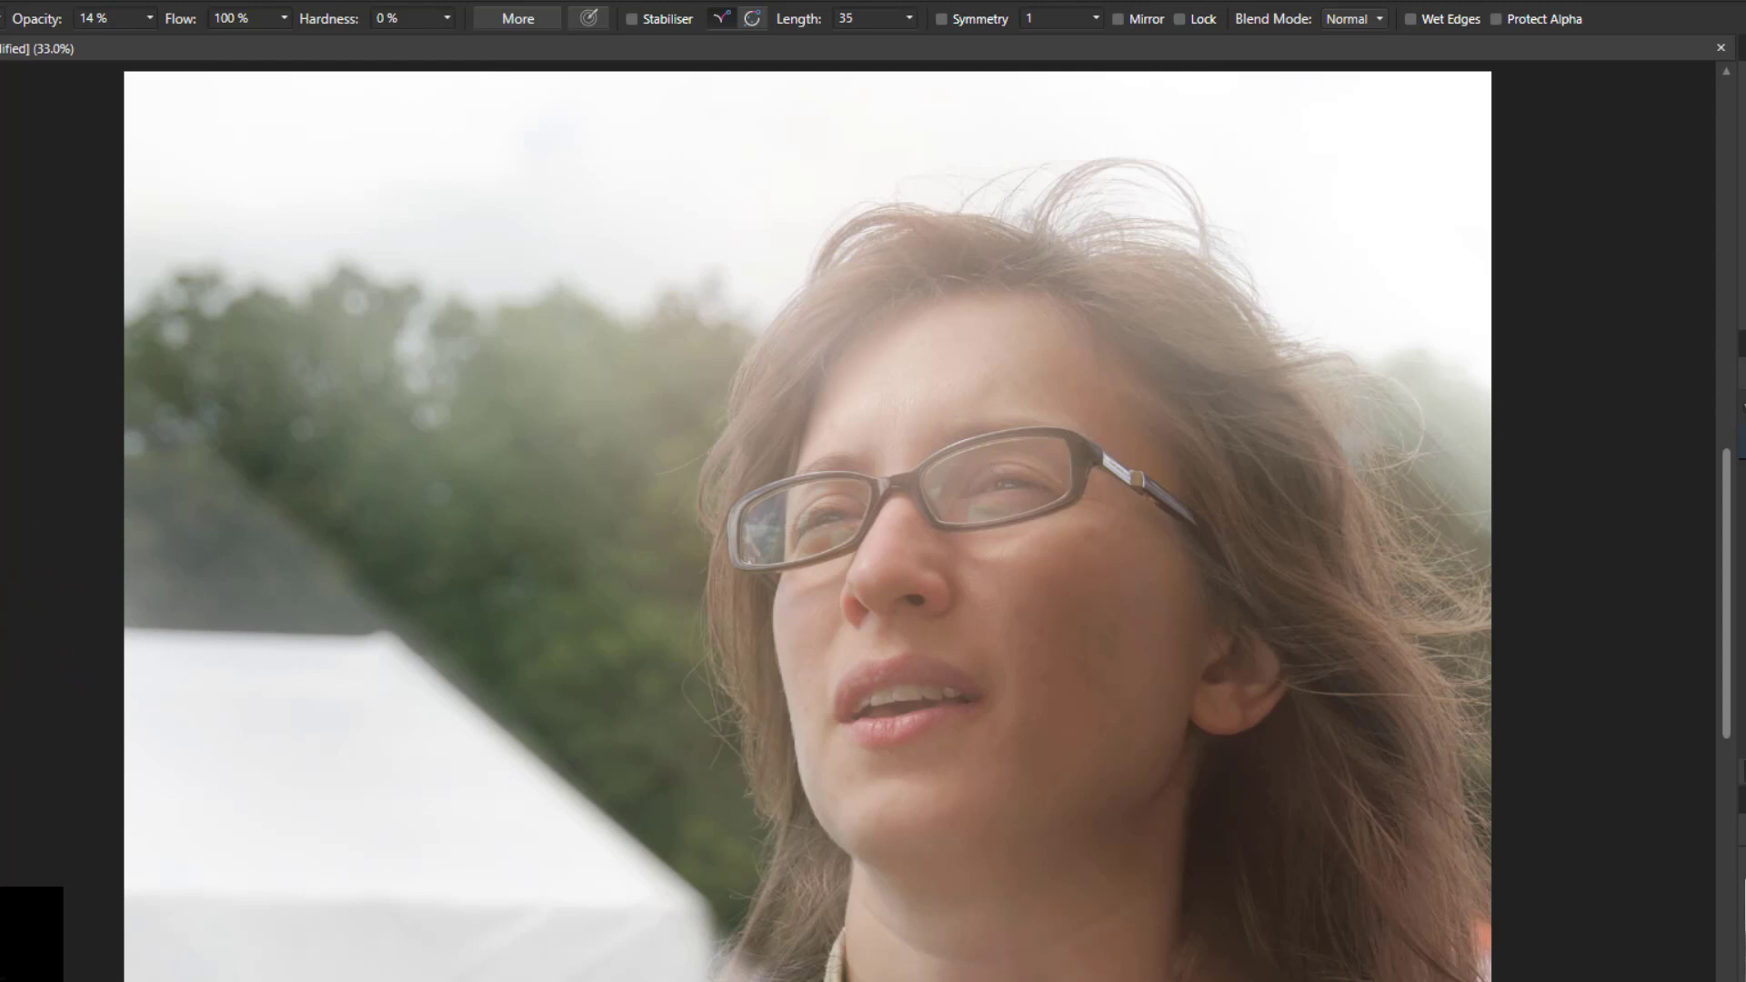
pyautogui.moveTo(441, 670)
pyautogui.mouseDown()
pyautogui.moveTo(338, 731)
pyautogui.moveTo(321, 817)
pyautogui.mouseUp()
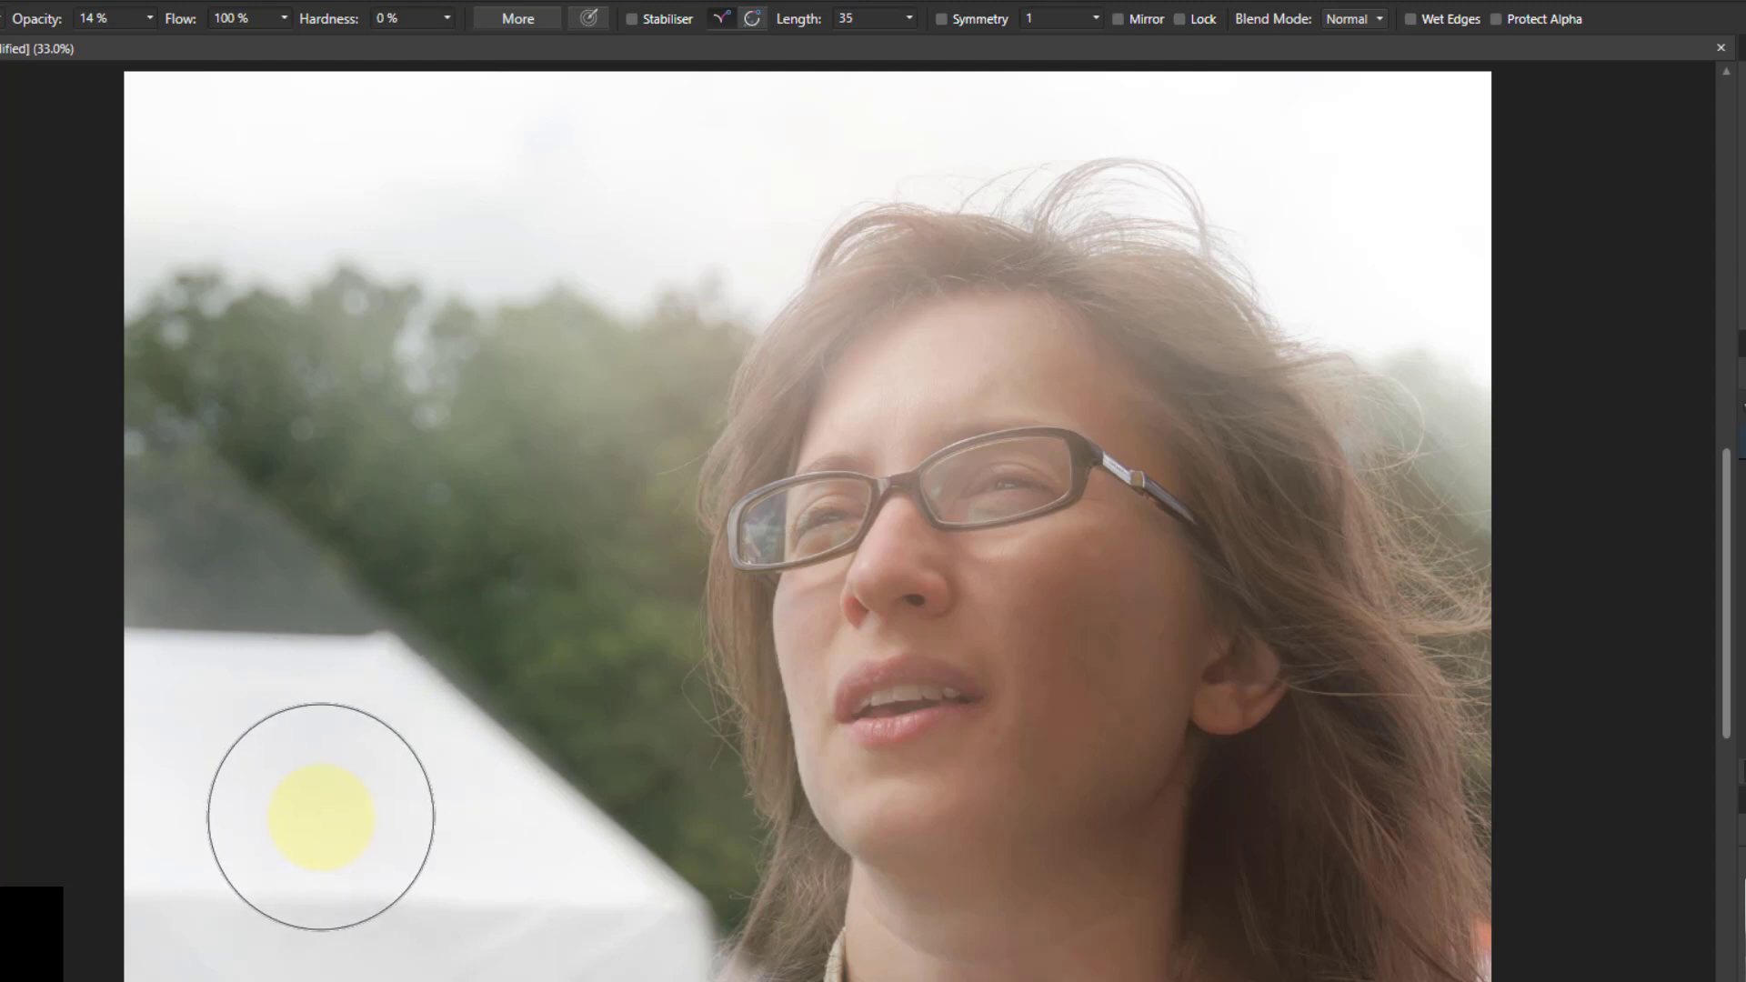
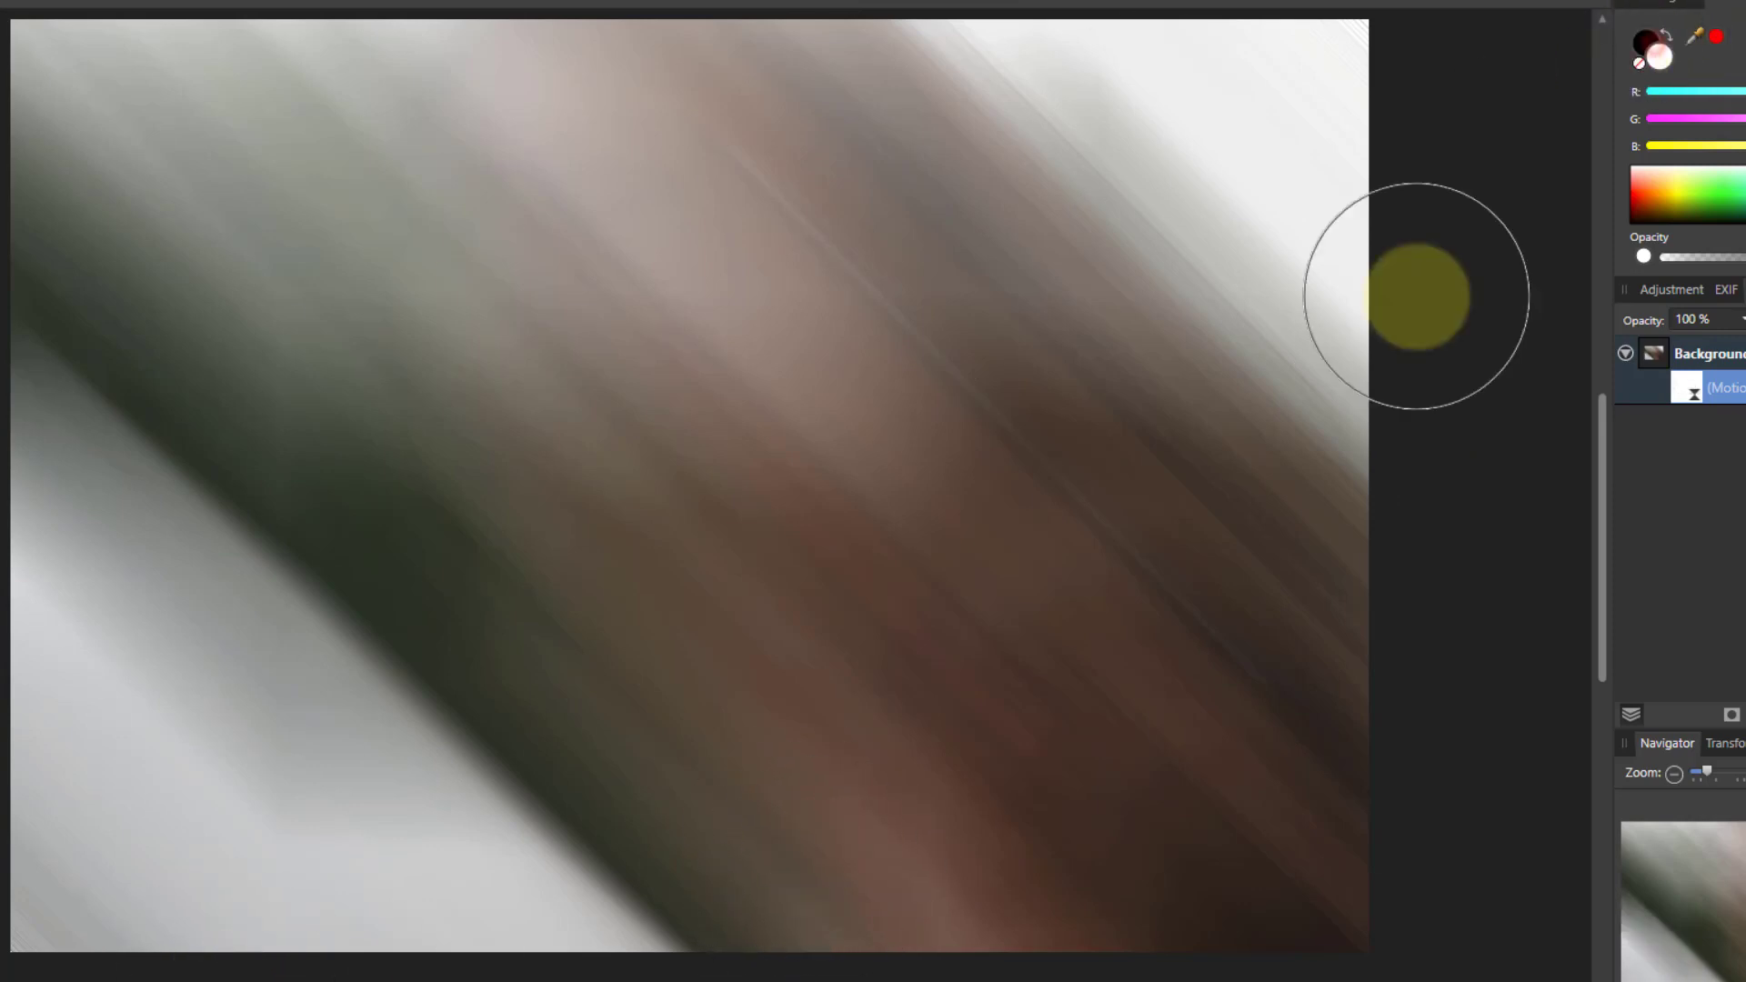
# - Change the brush colour to black and lower the brush opacity to 29%
pyautogui.click(1150, 730)
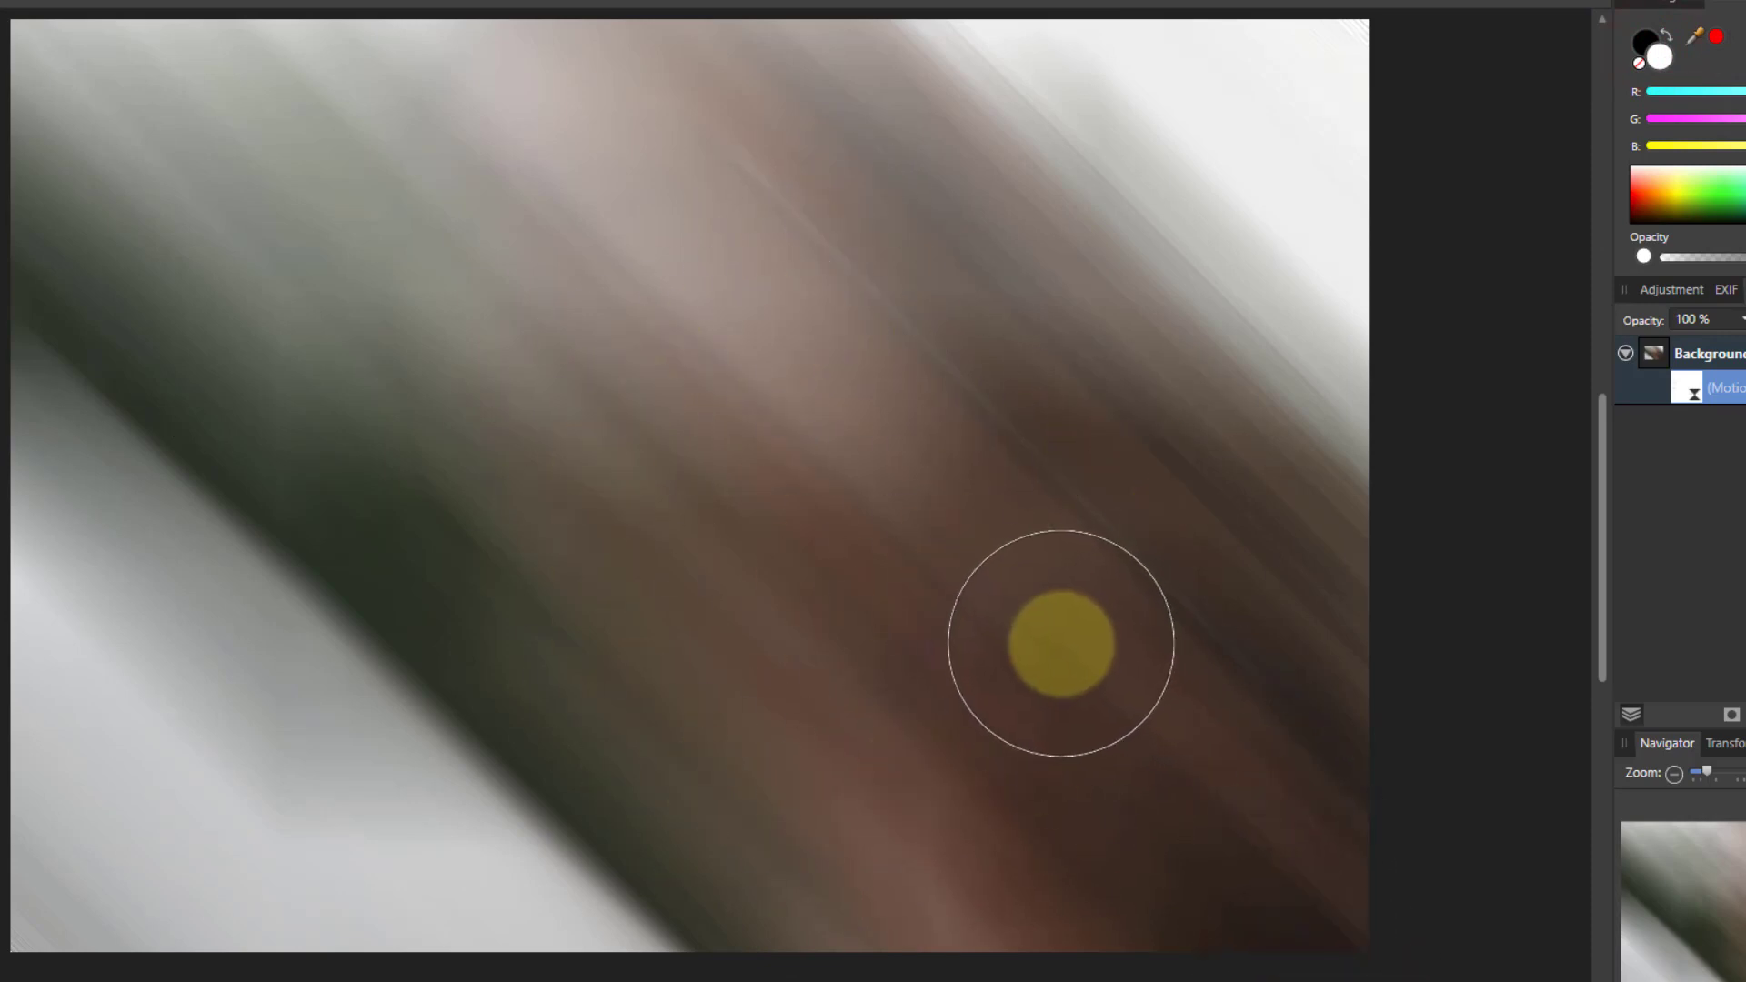
pyautogui.click(1642, 45)
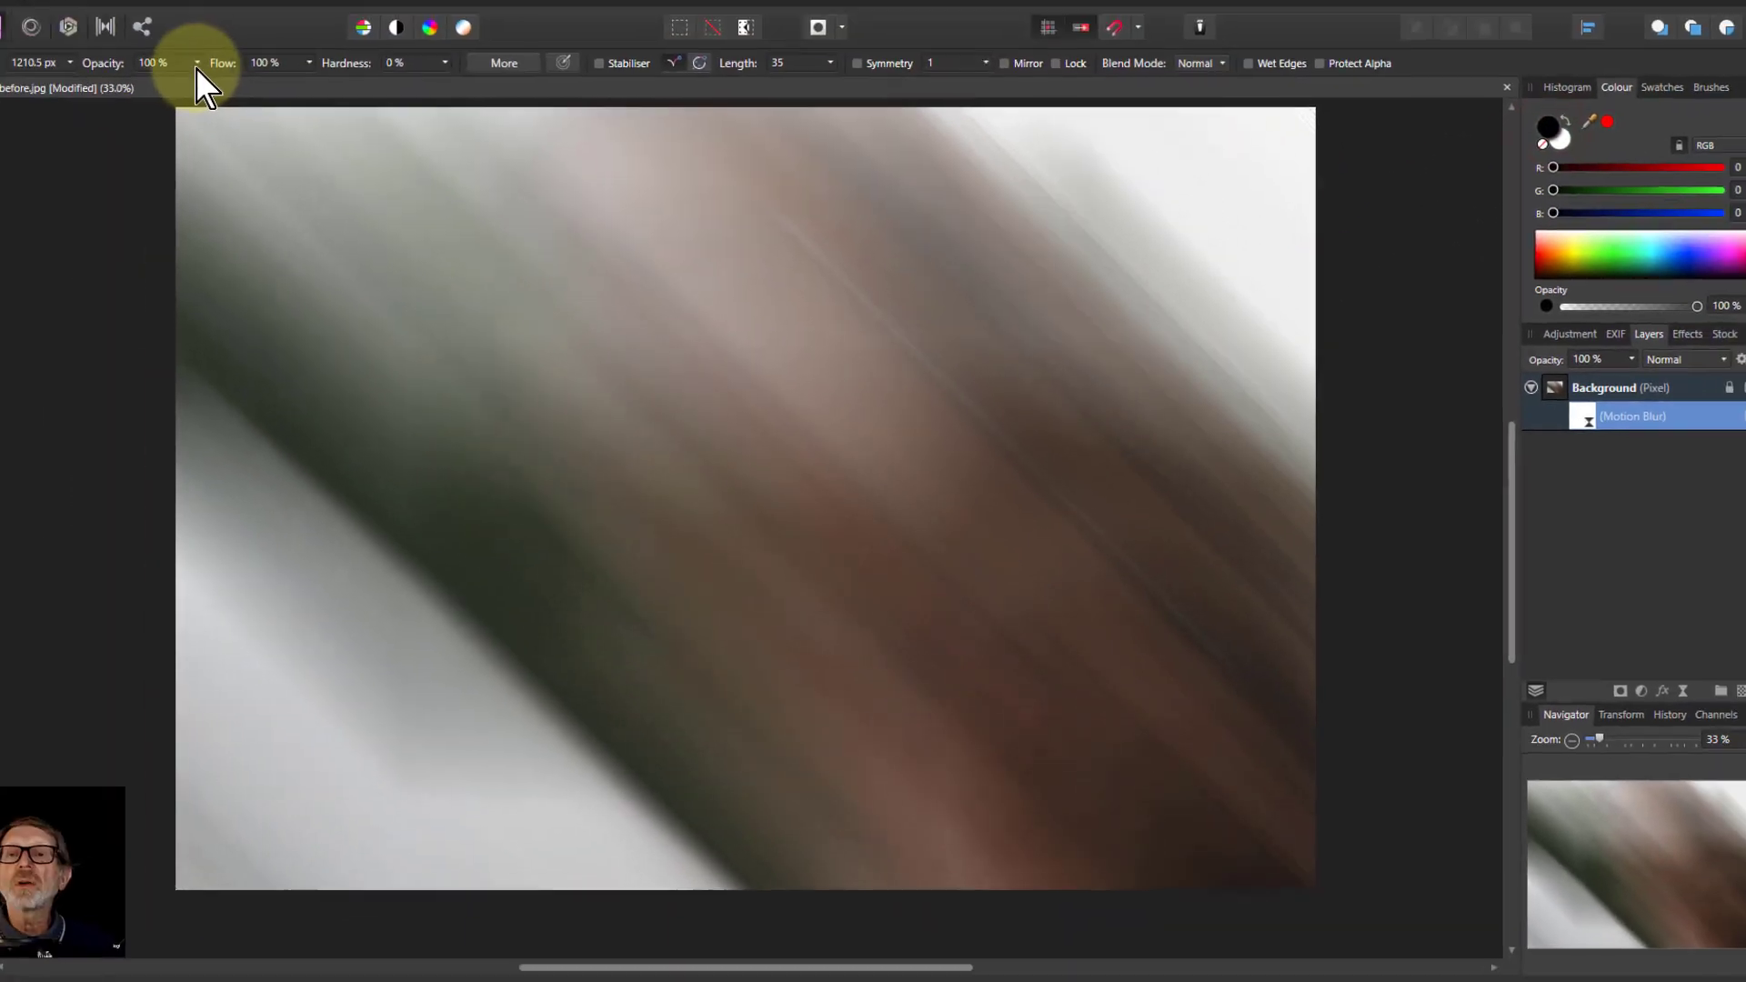
pyautogui.click(233, 84)
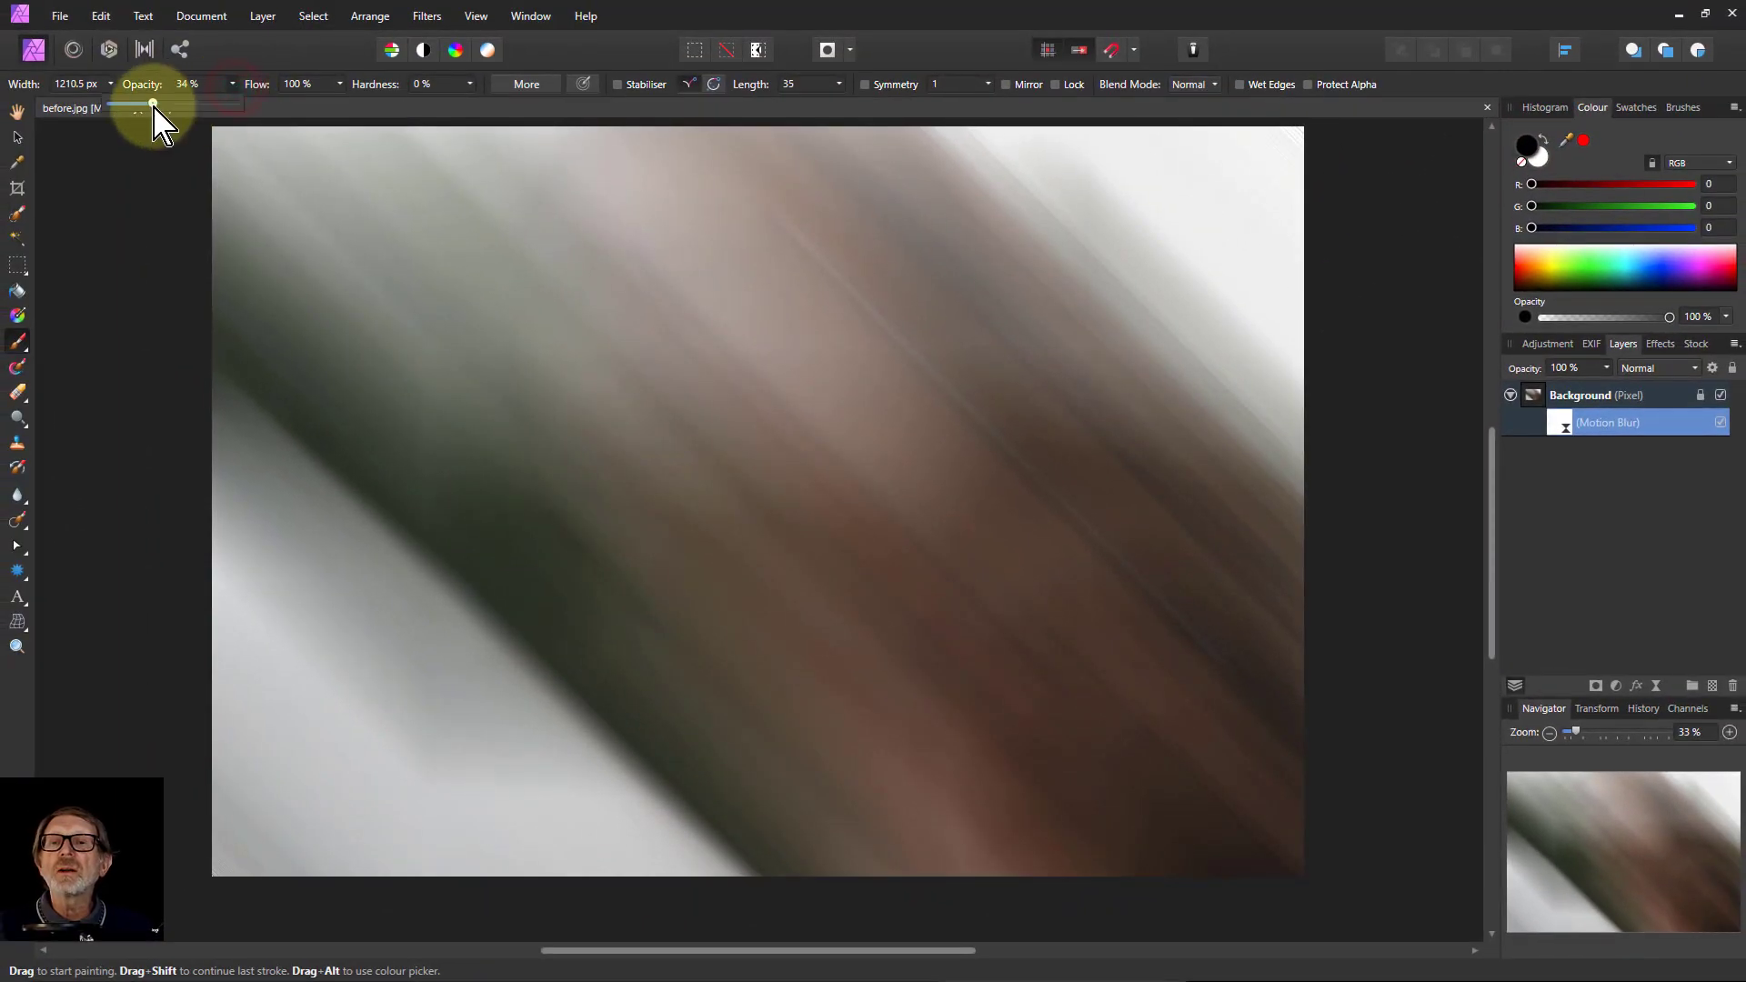
pyautogui.moveTo(152, 103); pyautogui.dragTo(147, 103)
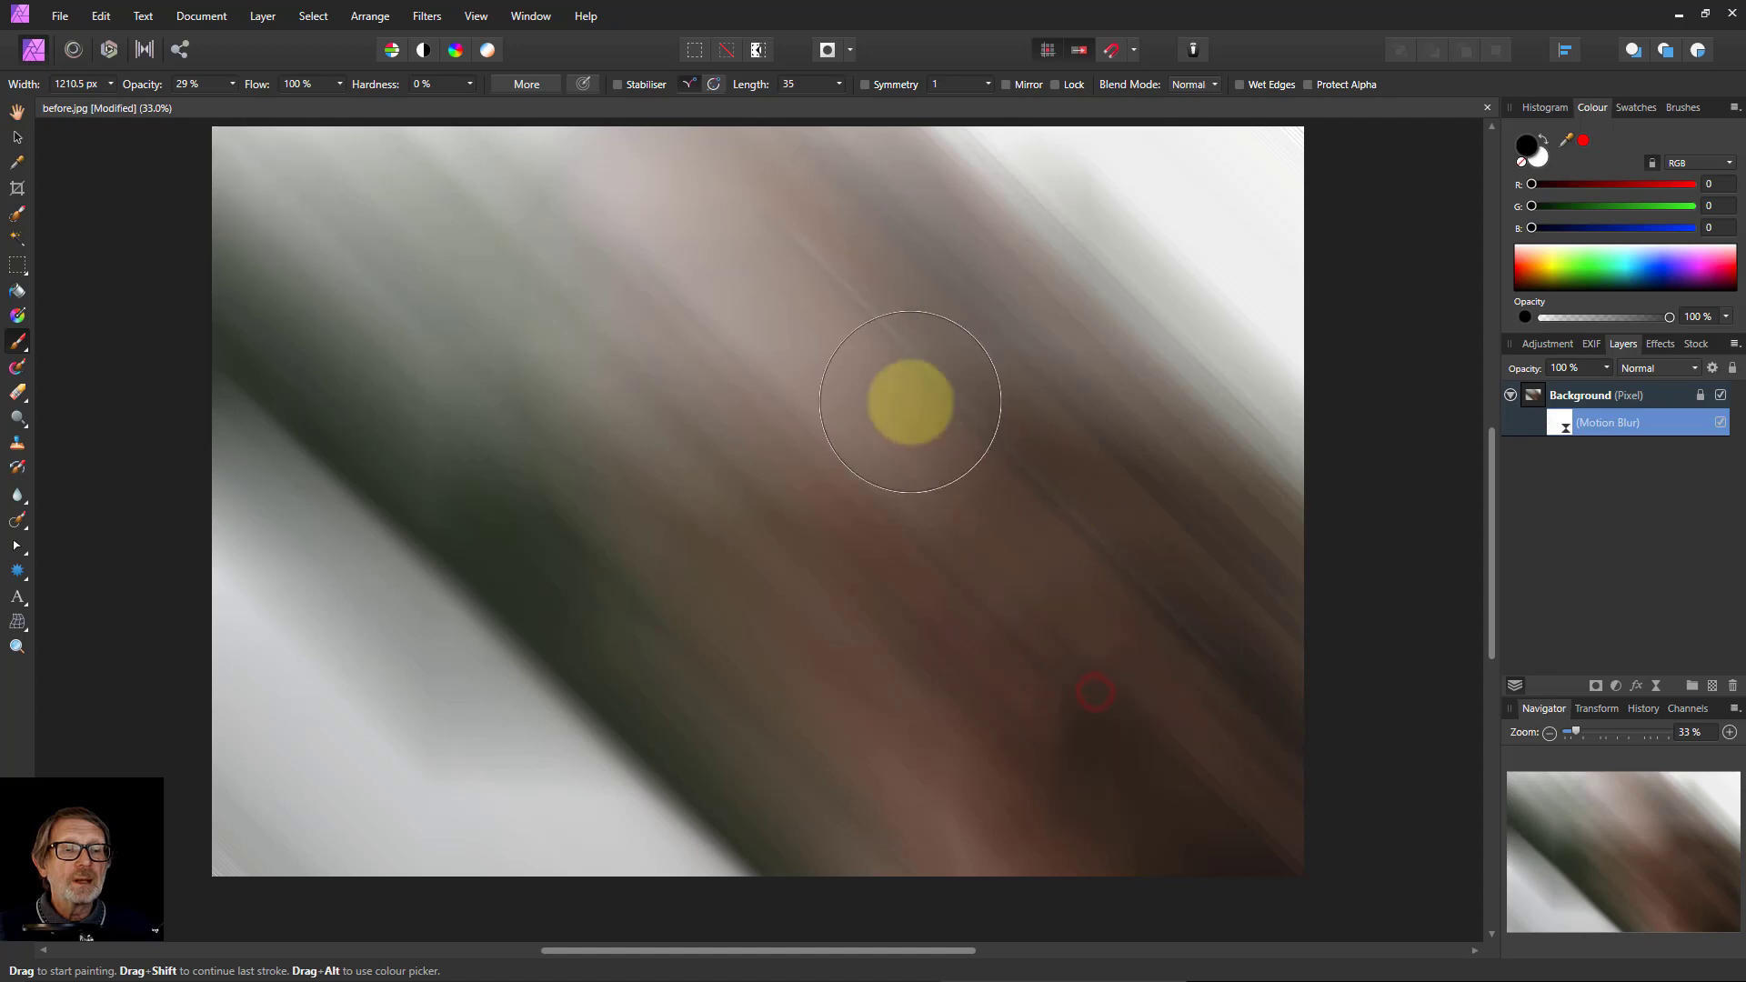
# - Paint on the Motion Blur filter's mask to bring back the woman's face, neck and hair
pyautogui.click(1094, 694)
pyautogui.moveTo(1131, 824)
pyautogui.mouseDown()
pyautogui.moveTo(874, 384)
pyautogui.moveTo(857, 414)
pyautogui.moveTo(851, 692)
pyautogui.moveTo(921, 802)
pyautogui.moveTo(1161, 903)
pyautogui.mouseUp()
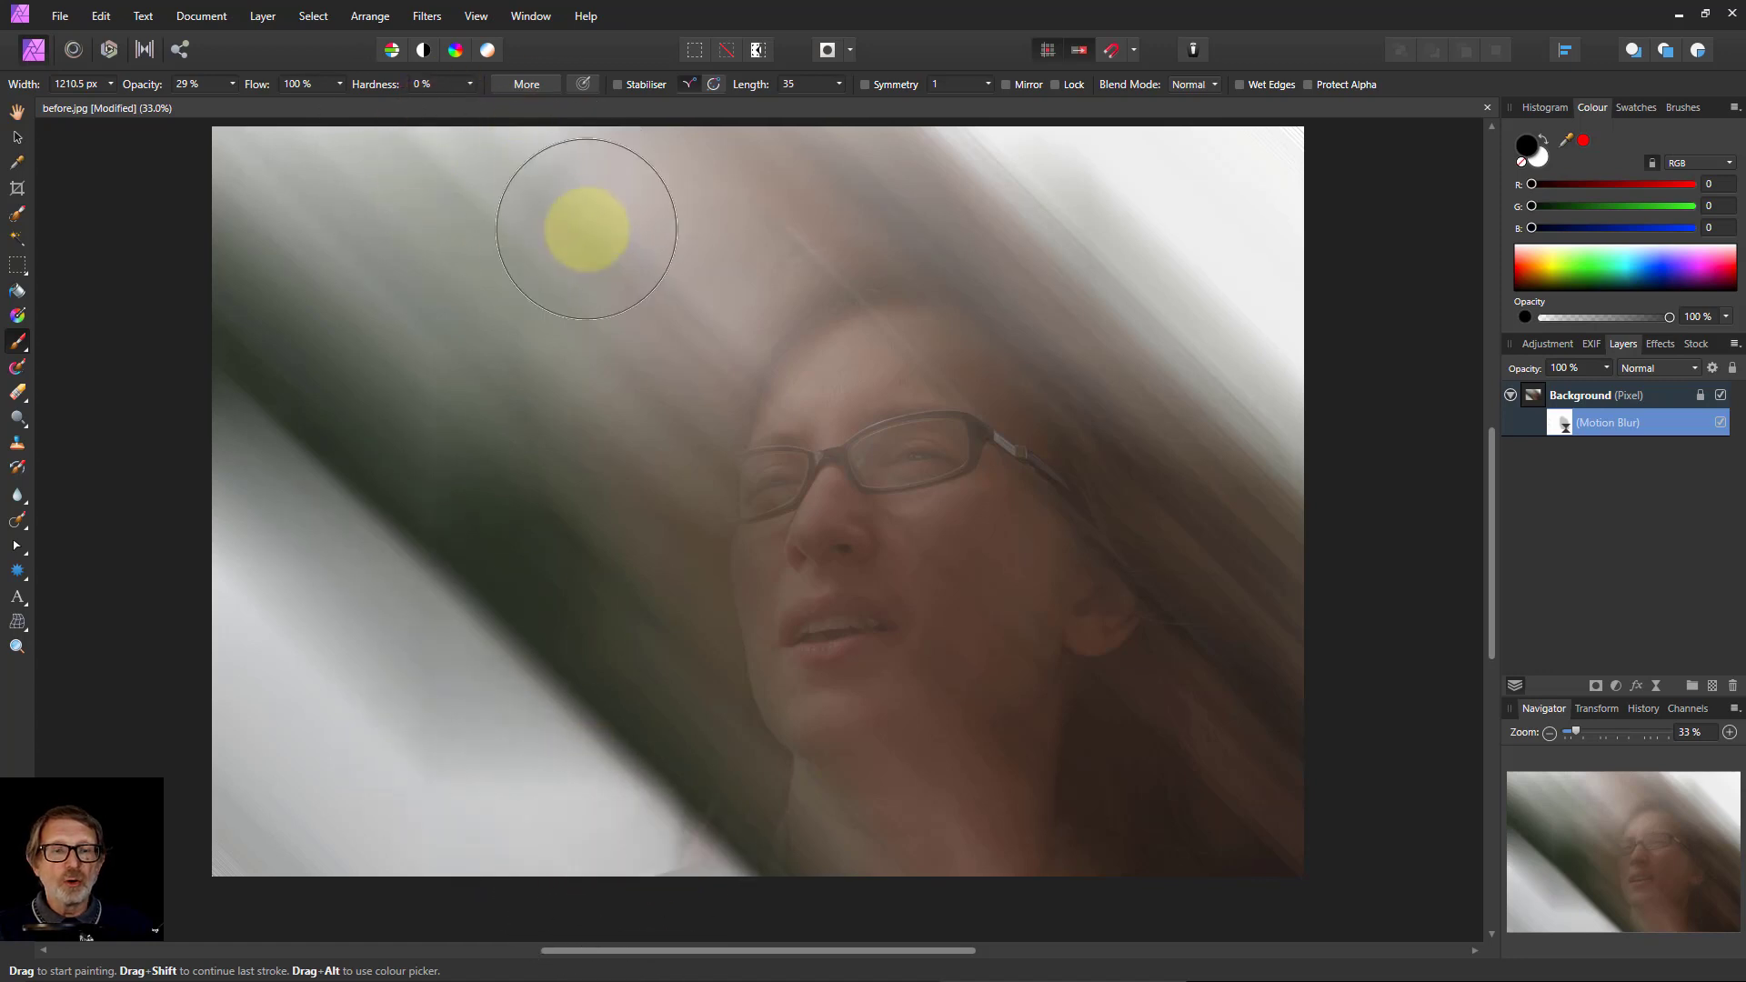
pyautogui.moveTo(587, 263)
pyautogui.mouseDown()
pyautogui.moveTo(634, 149)
pyautogui.moveTo(899, 259)
pyautogui.moveTo(850, 242)
pyautogui.moveTo(791, 307)
pyautogui.mouseUp()
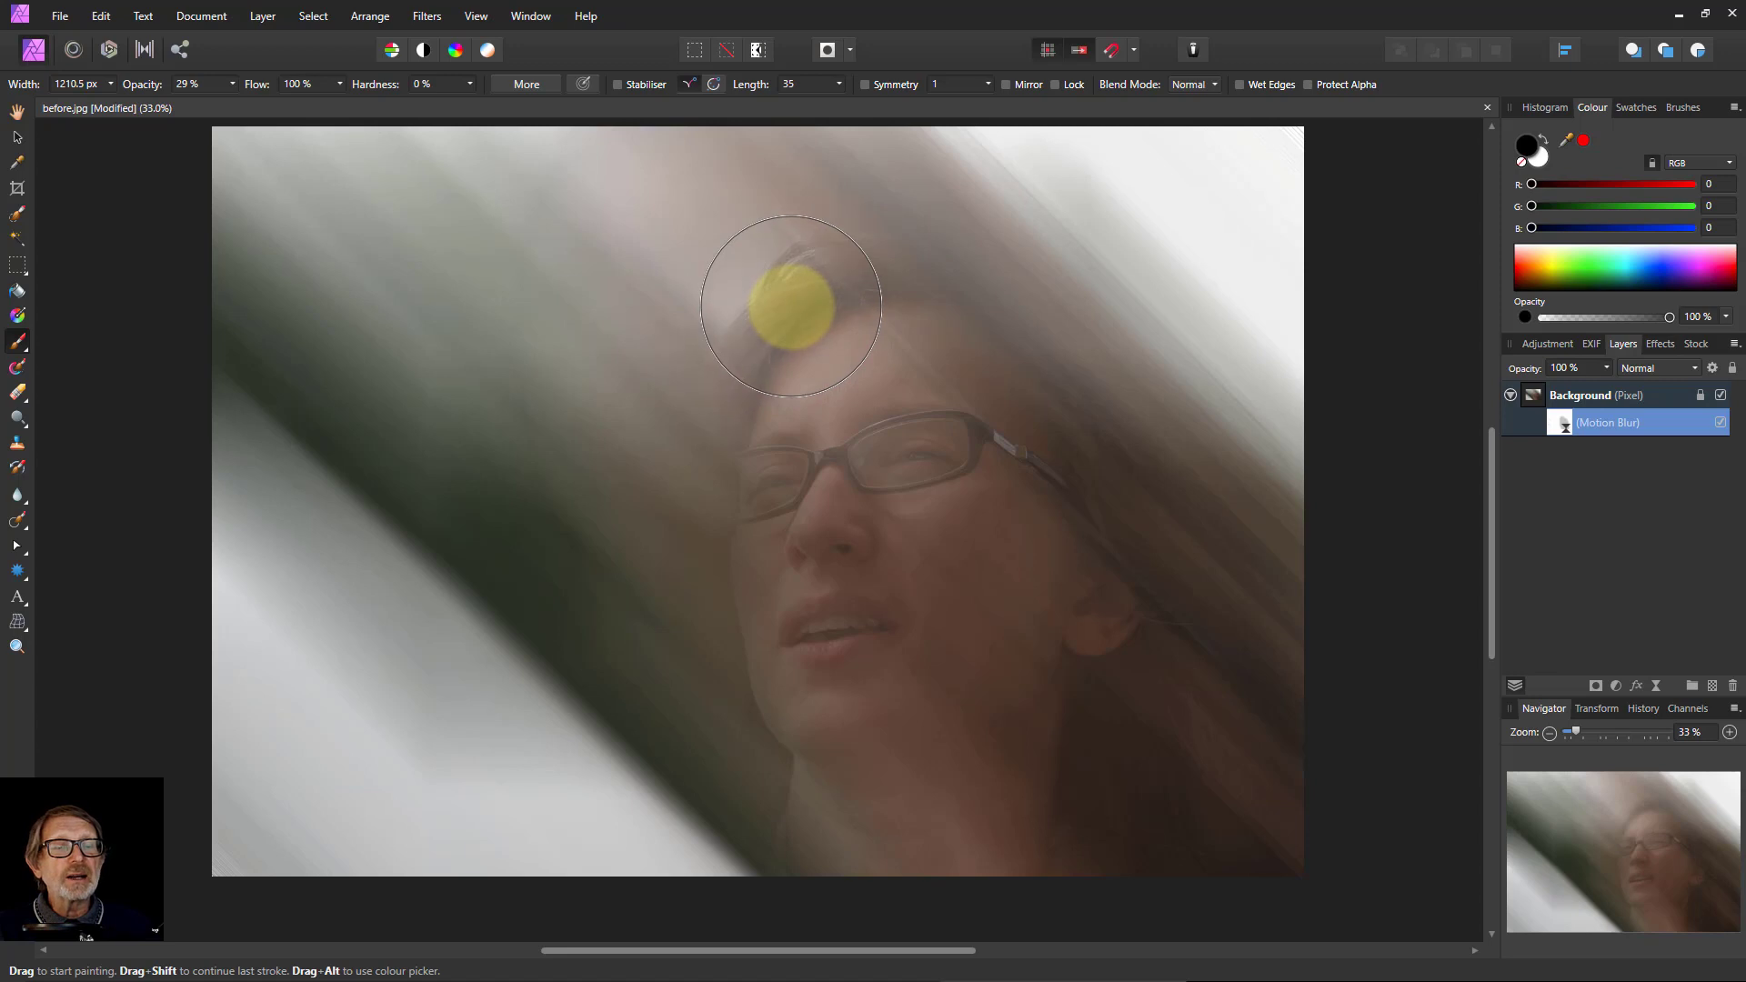
pyautogui.click(1510, 395)
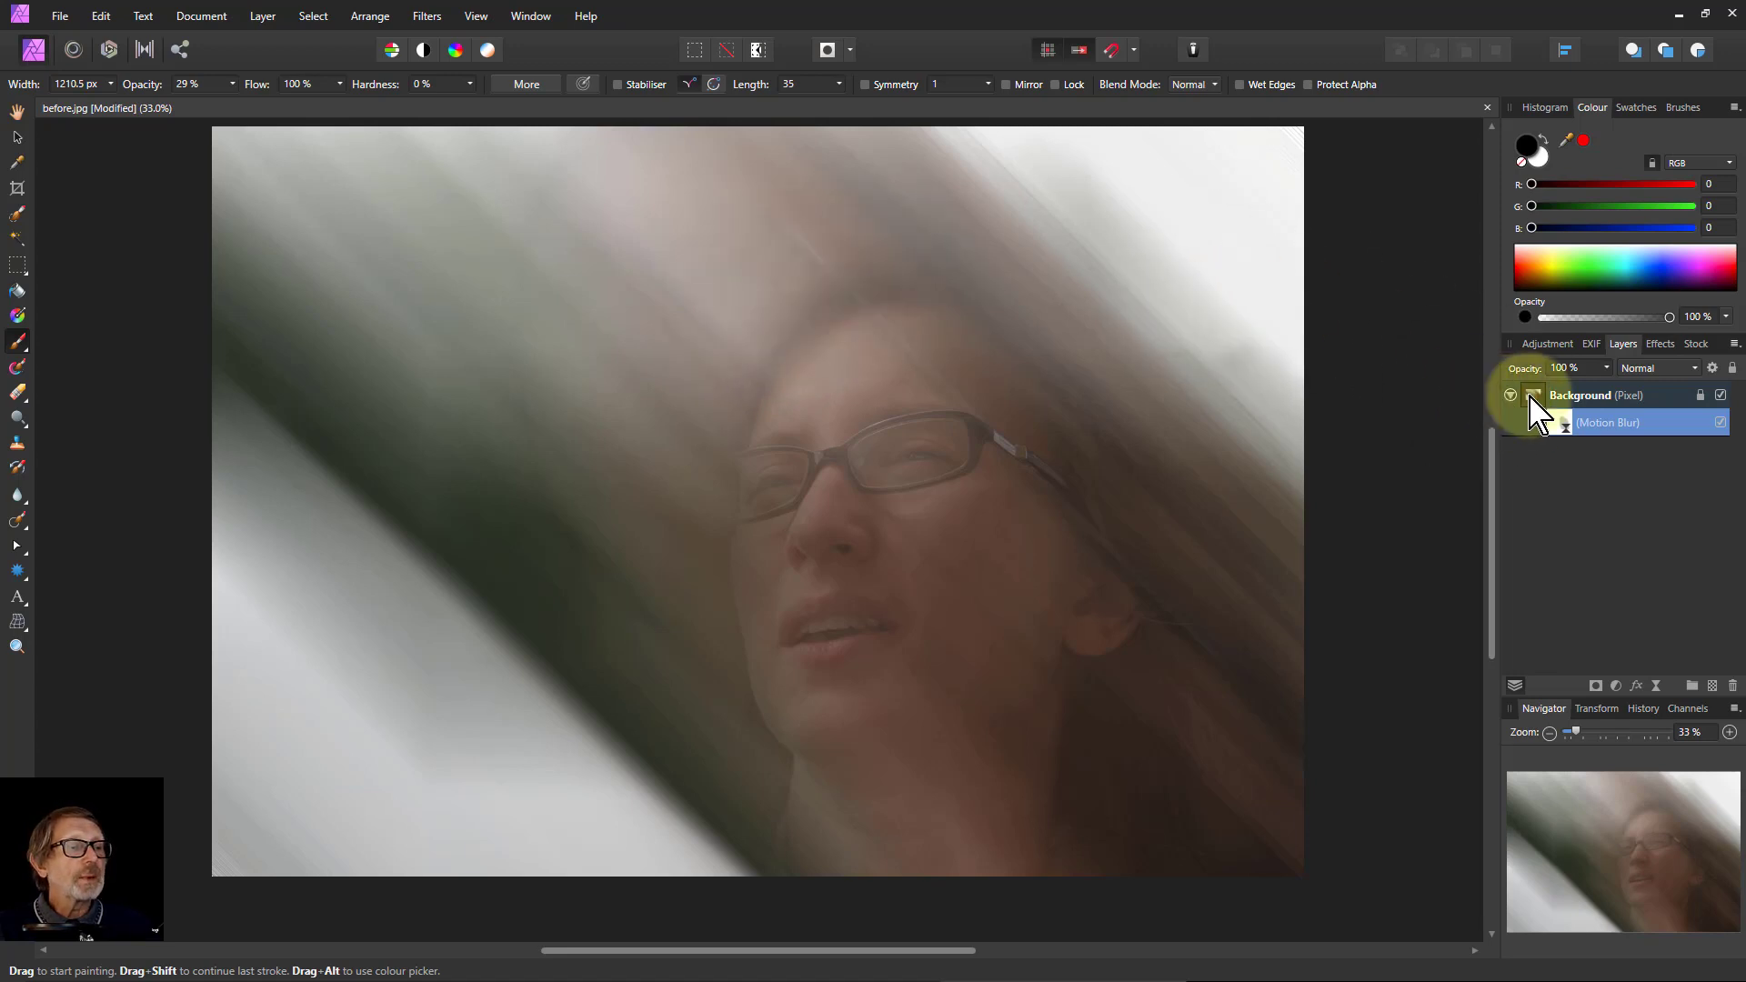
pyautogui.moveTo(819, 291)
pyautogui.mouseDown()
pyautogui.moveTo(1038, 333)
pyautogui.moveTo(1104, 382)
pyautogui.moveTo(1064, 330)
pyautogui.moveTo(959, 295)
pyautogui.moveTo(838, 344)
pyautogui.moveTo(941, 293)
pyautogui.moveTo(1076, 324)
pyautogui.moveTo(1186, 490)
pyautogui.moveTo(1203, 737)
pyautogui.moveTo(1171, 894)
pyautogui.moveTo(1143, 898)
pyautogui.moveTo(1373, 842)
pyautogui.moveTo(448, 369)
pyautogui.moveTo(388, 332)
pyautogui.moveTo(377, 252)
pyautogui.moveTo(308, 229)
pyautogui.moveTo(487, 330)
pyautogui.moveTo(383, 475)
pyautogui.moveTo(407, 665)
pyautogui.moveTo(360, 700)
pyautogui.moveTo(199, 687)
pyautogui.mouseUp()
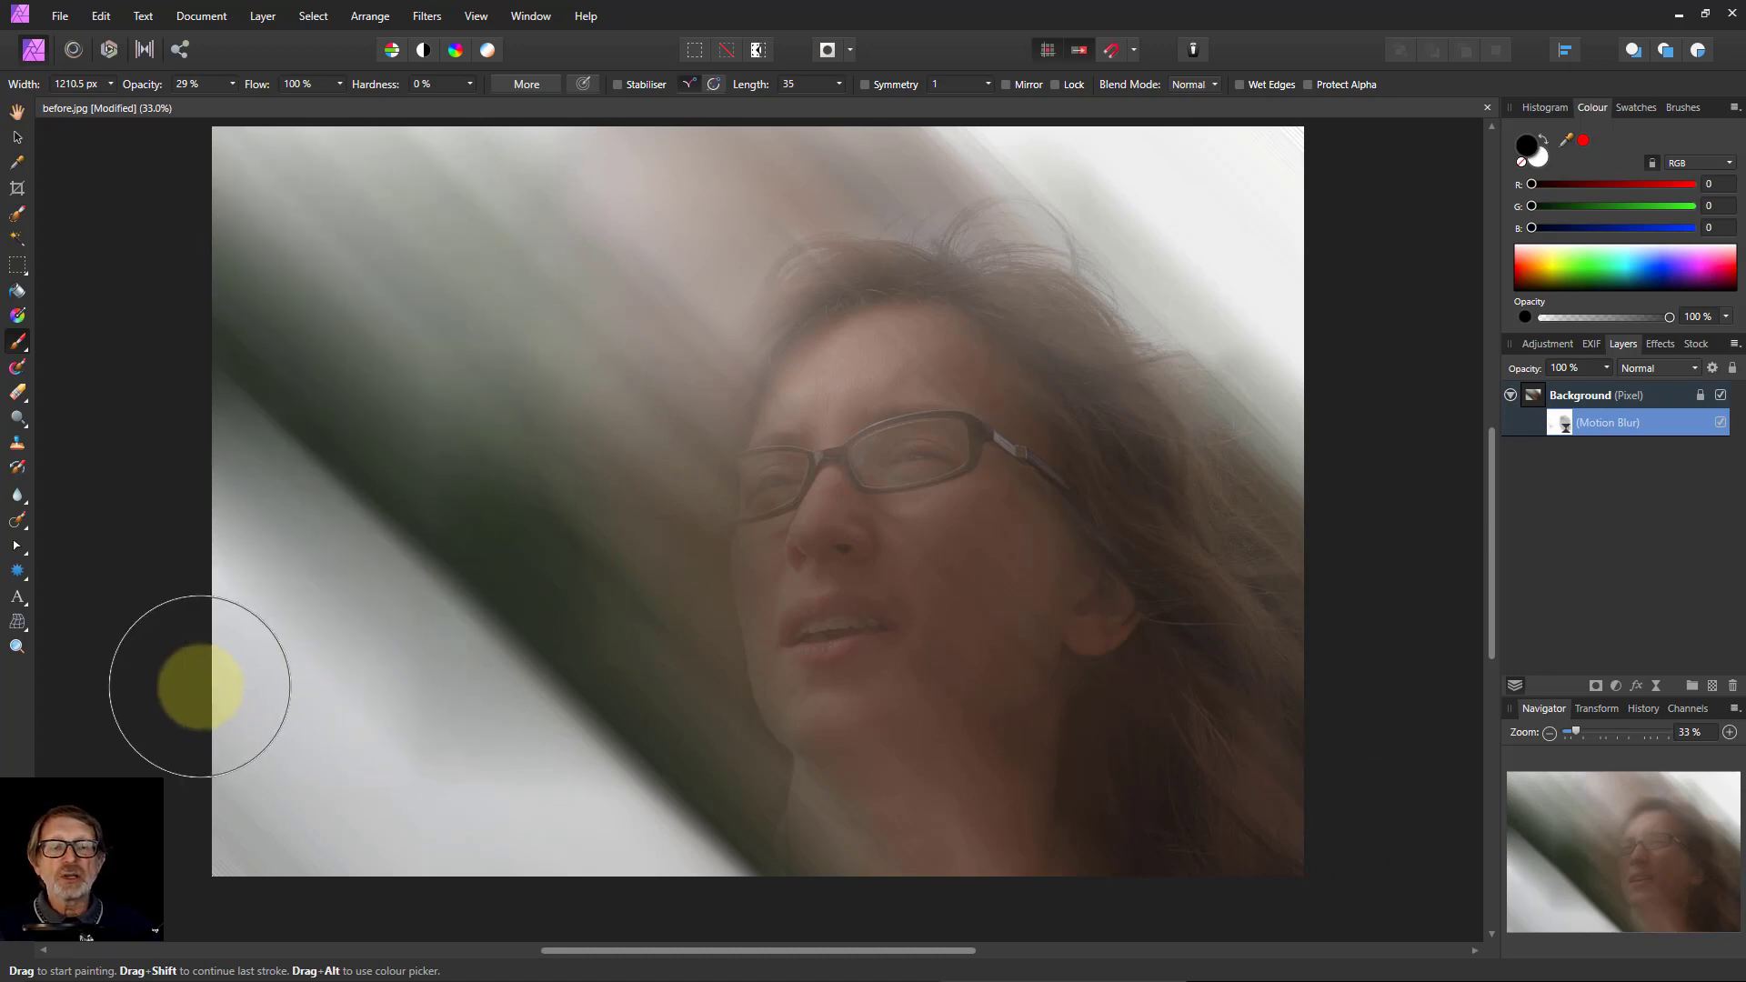